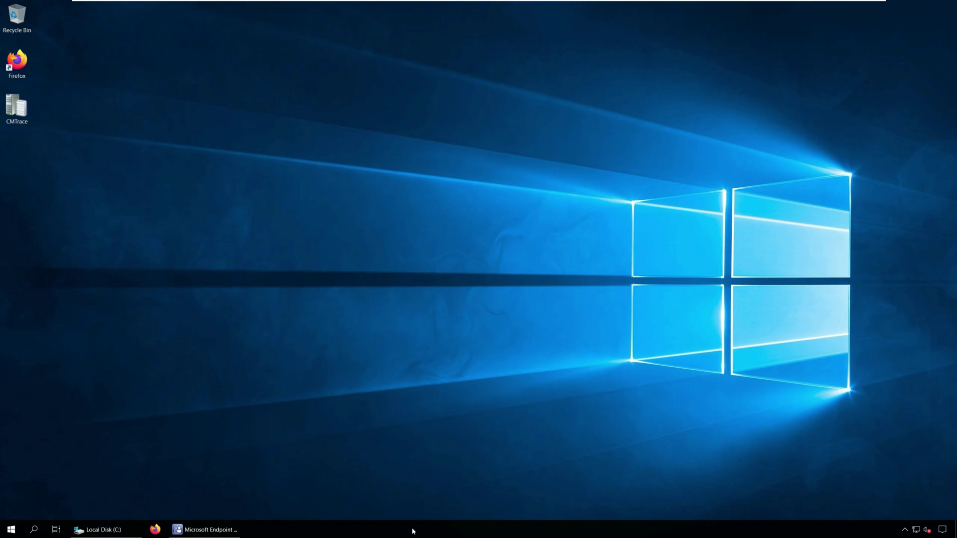
# - Check the available updates under Updates and Servicing in the Configuration Manager console, and minimize the console
pyautogui.click(204, 530)
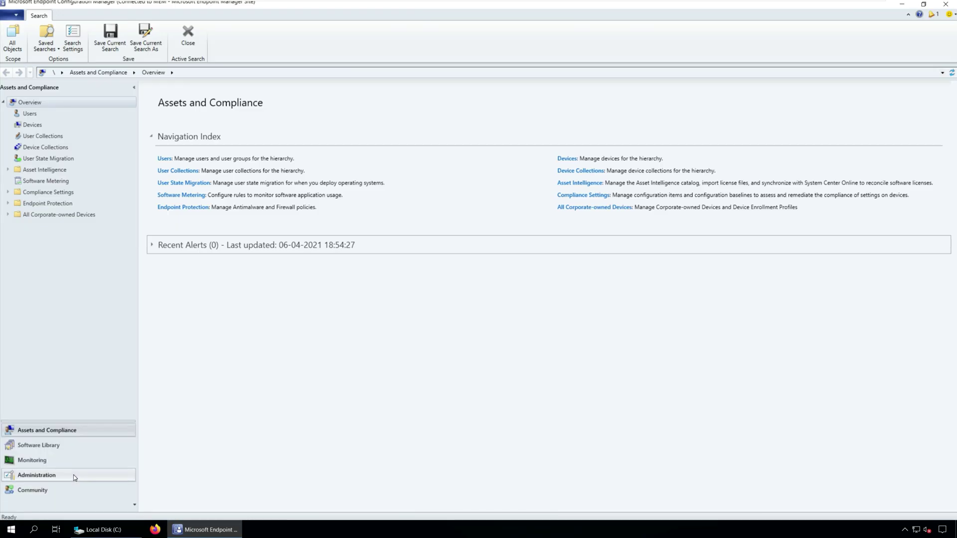
pyautogui.click(55, 475)
pyautogui.click(72, 114)
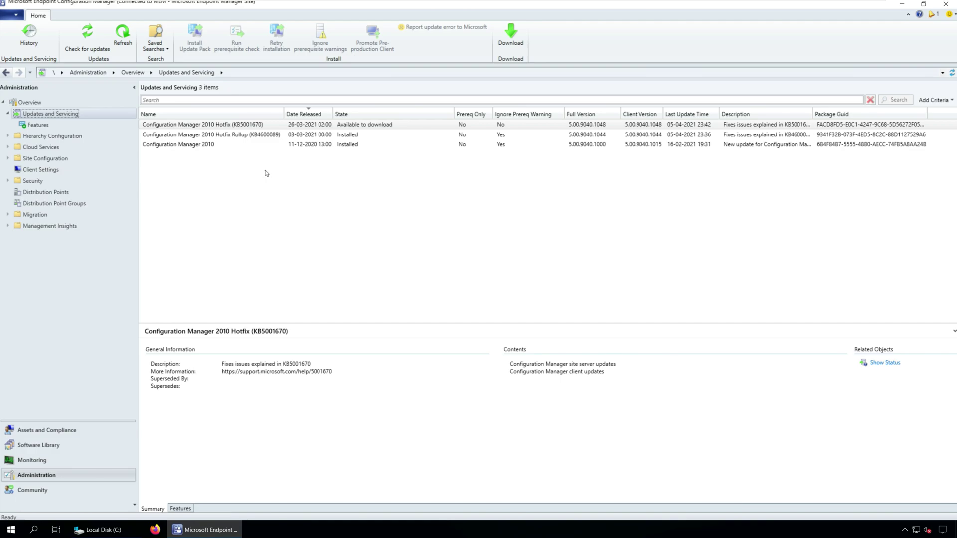
pyautogui.click(902, 5)
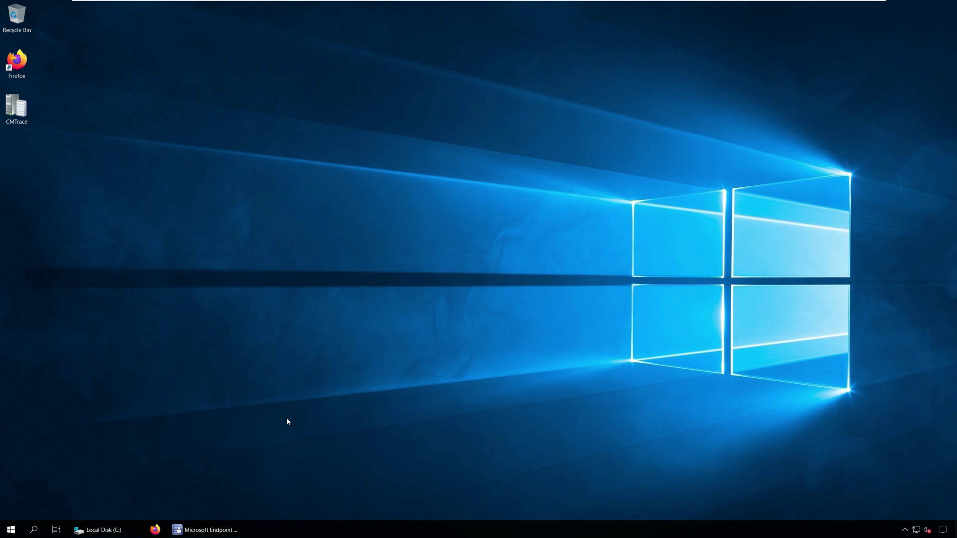
# - Locate the enableearlyupdatering2103 script on the C: drive, minimize the folder window, and close the Configuration Manager console
pyautogui.click(102, 529)
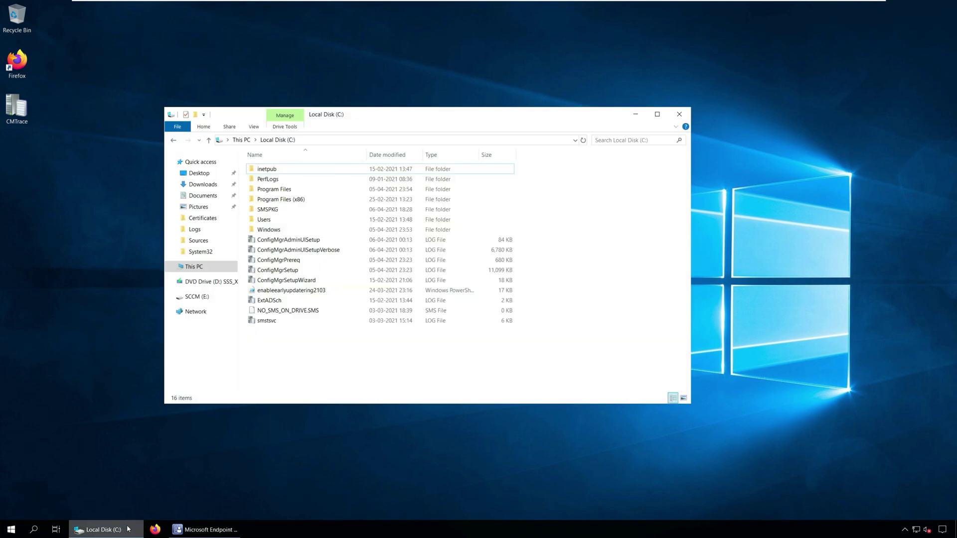
pyautogui.click(310, 293)
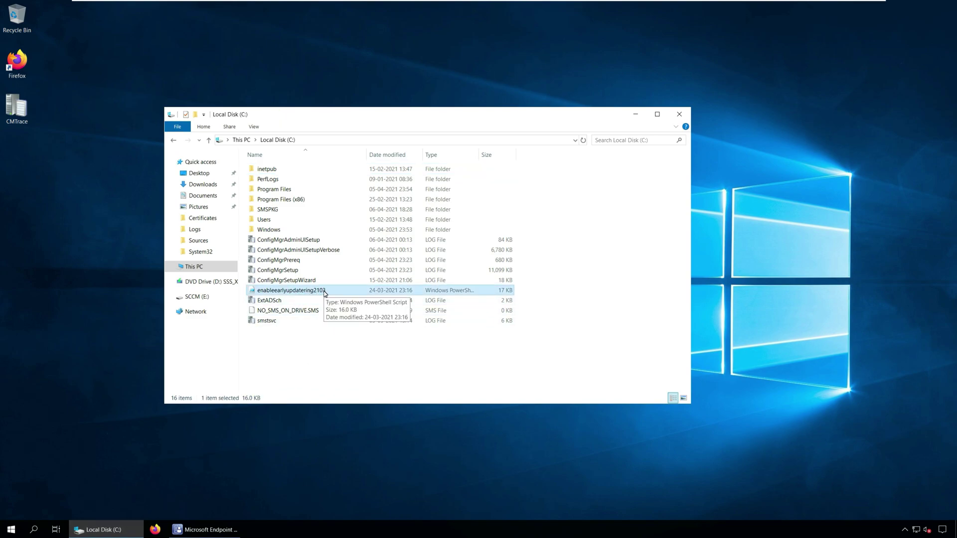
pyautogui.click(103, 531)
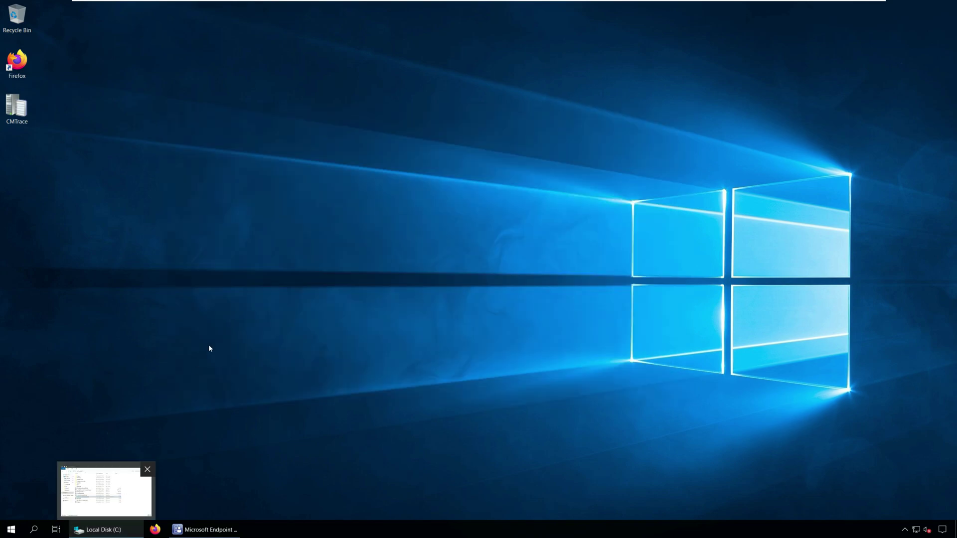
pyautogui.rightClick(204, 530)
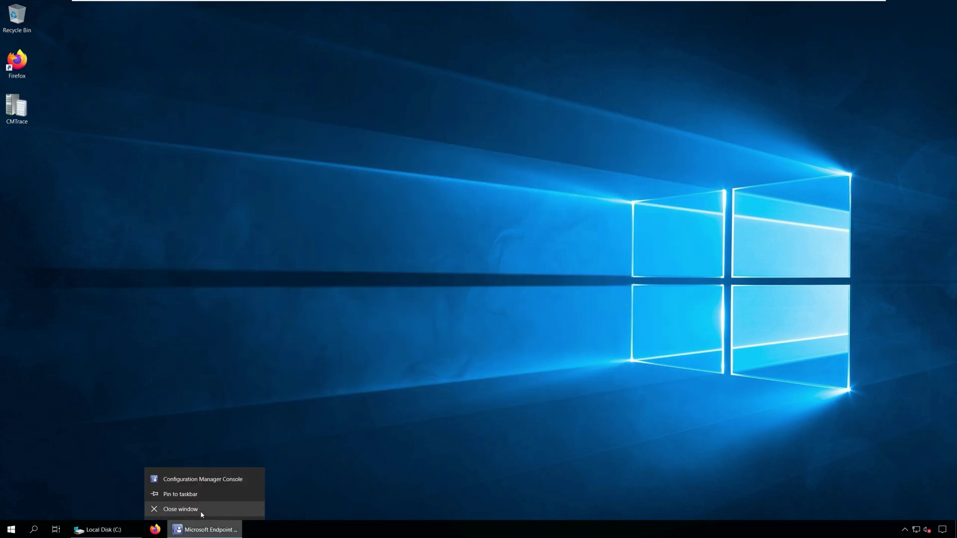
pyautogui.click(200, 510)
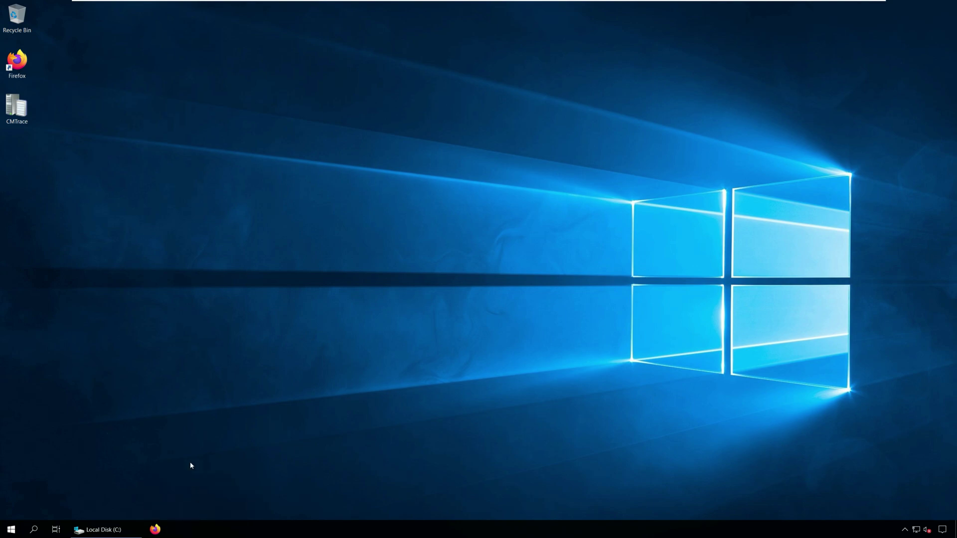
# - Launch Windows PowerShell as administrator and move its window nearer the middle of the screen
pyautogui.click(11, 529)
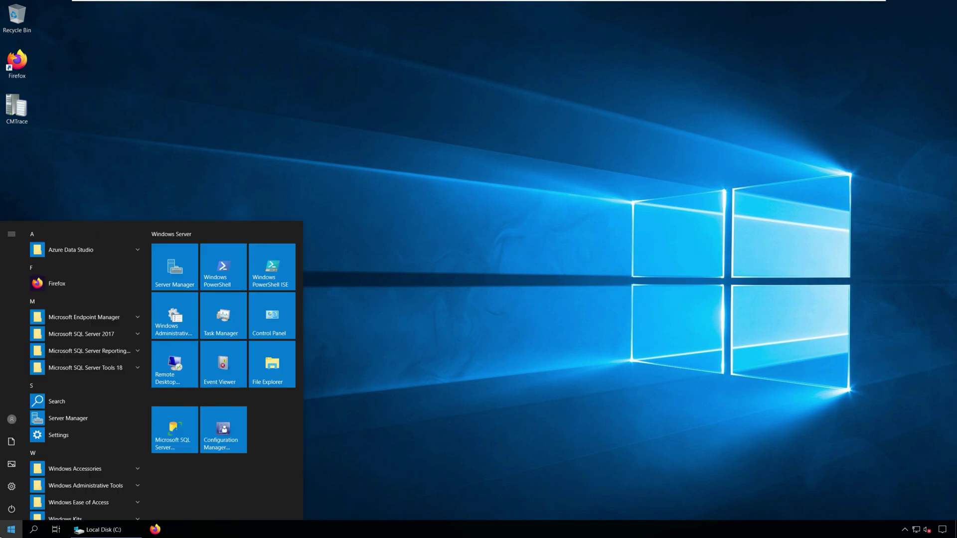
pyautogui.write('power')
pyautogui.rightClick(133, 275)
pyautogui.click(169, 286)
pyautogui.click(422, 325)
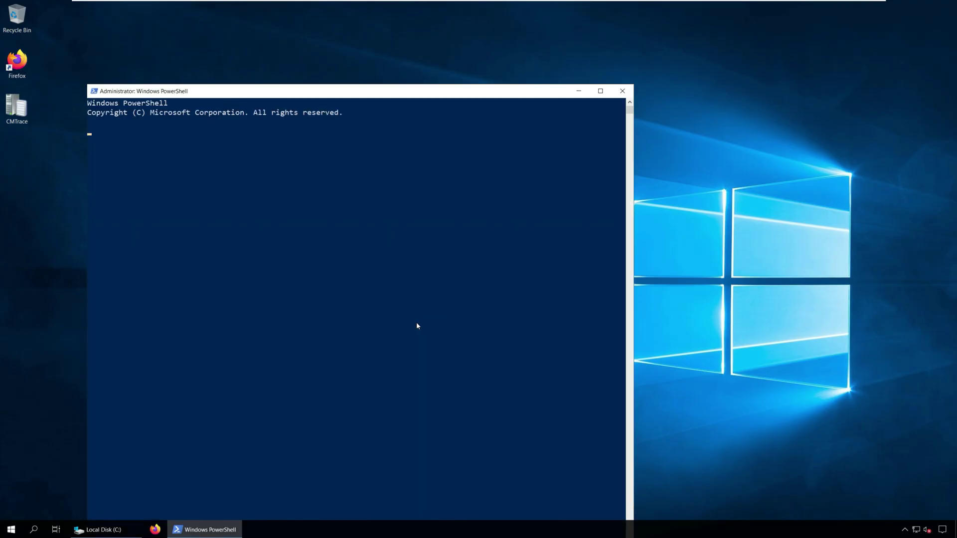
pyautogui.moveTo(274, 98); pyautogui.dragTo(358, 142)
pyautogui.click(357, 249)
# - From the root of C:, run enableearlyupdatering2103.ps1 with corpsccm.prajwal.org as the site server
pyautogui.write('cd\\')
pyautogui.press('Return')
pyautogui.write('.\\en')
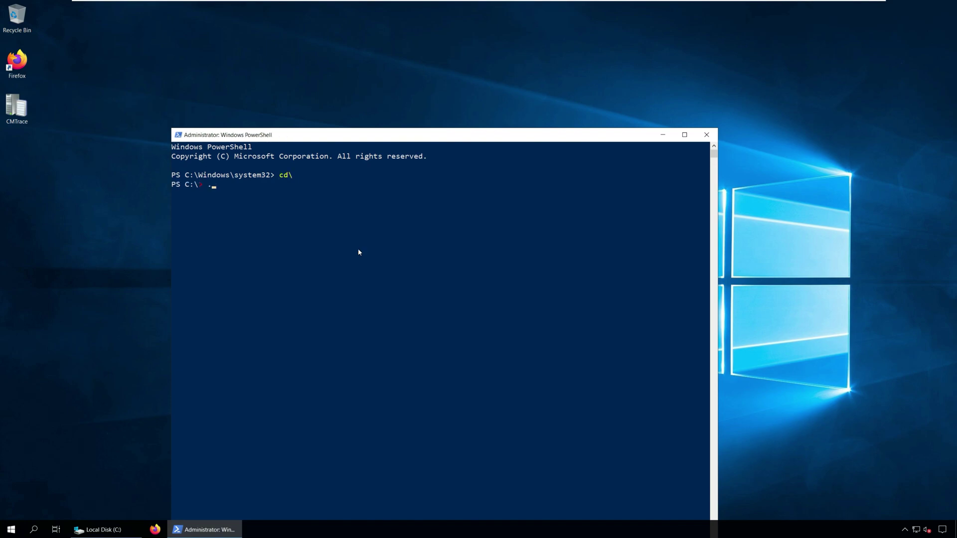
pyautogui.press('Tab')
pyautogui.press('Return')
pyautogui.write('corpsccm.prajwal.org')
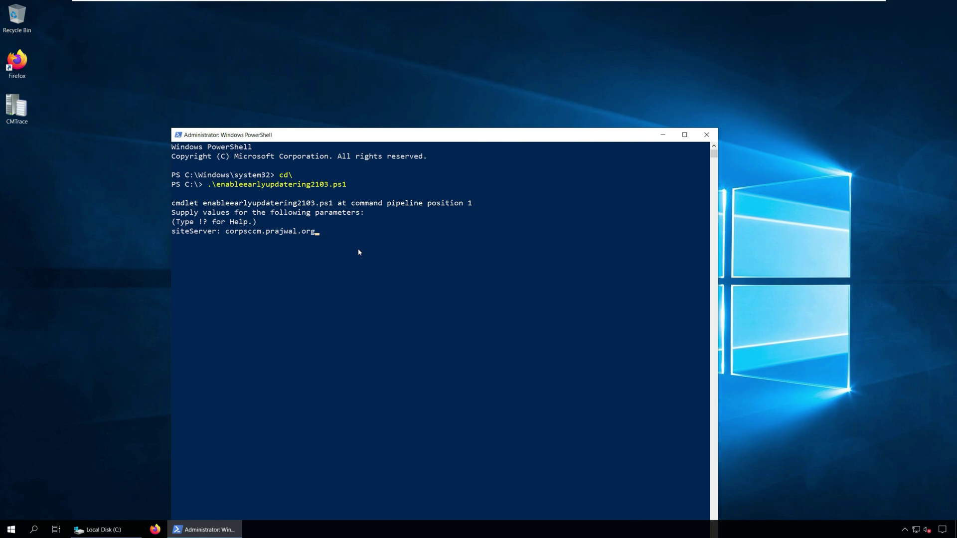
pyautogui.press('Return')
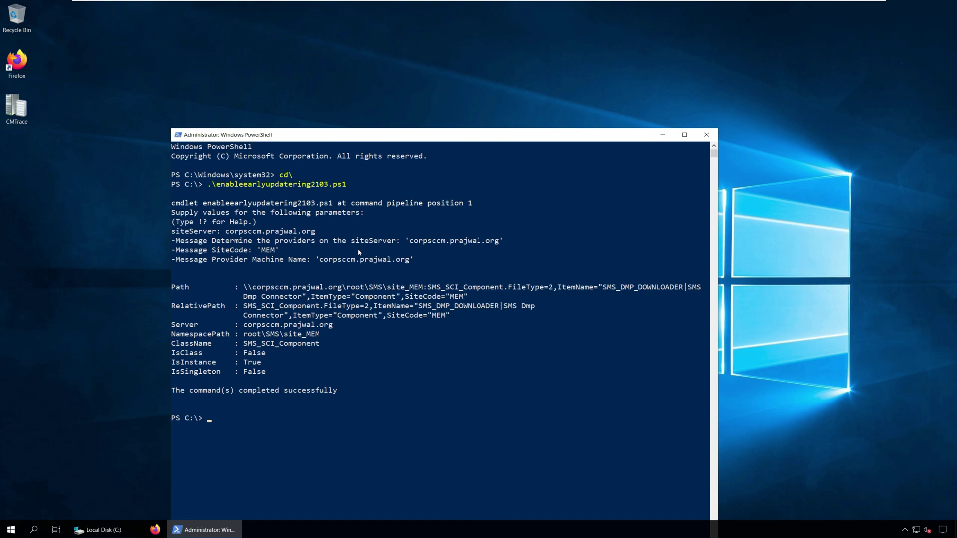
# - Check the site server name and the completion message in the script output, and minimize PowerShell
pyautogui.moveTo(226, 231); pyautogui.dragTo(319, 233)
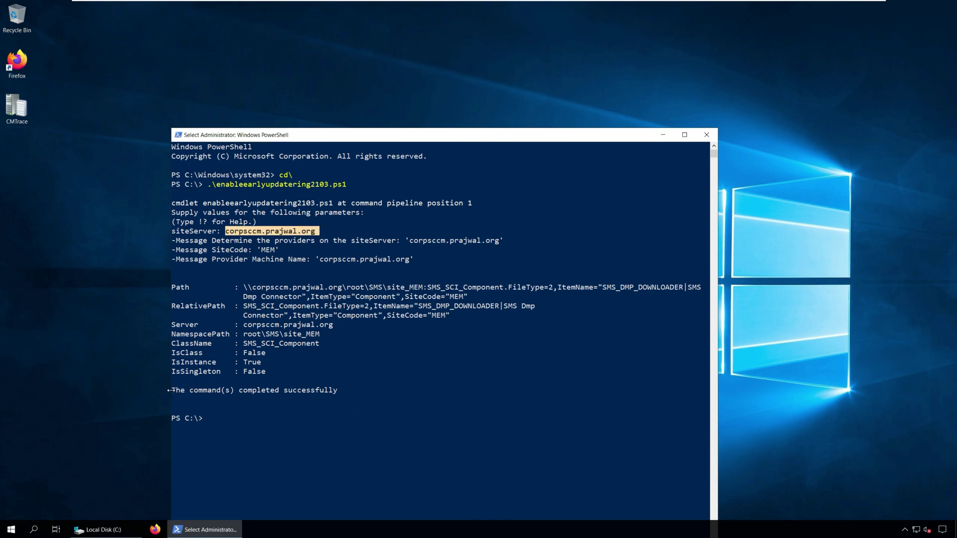
pyautogui.moveTo(175, 394); pyautogui.dragTo(336, 394)
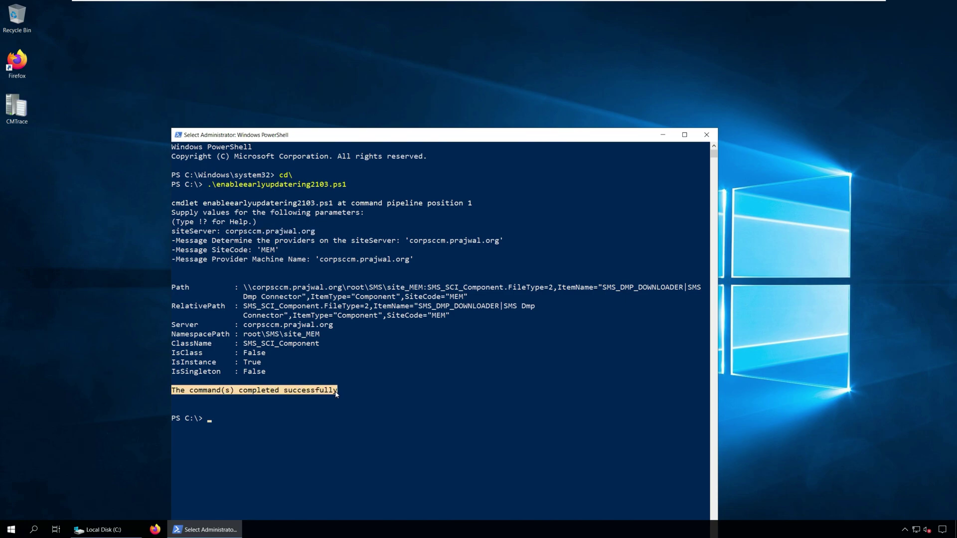
pyautogui.click(205, 530)
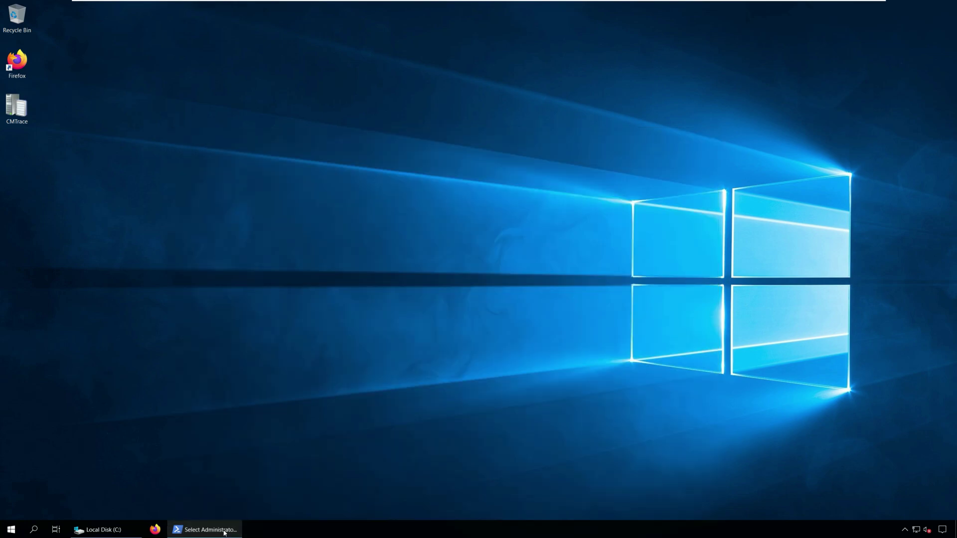
# - Reopen the Configuration Manager console, maximize it, and select the Configuration Manager 2103 update under Updates and Servicing
pyautogui.click(11, 529)
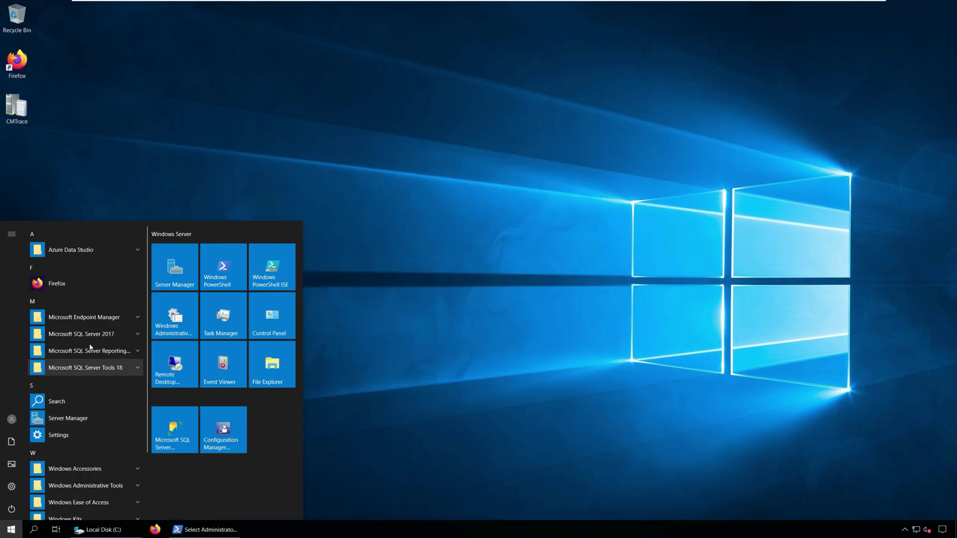
pyautogui.click(95, 317)
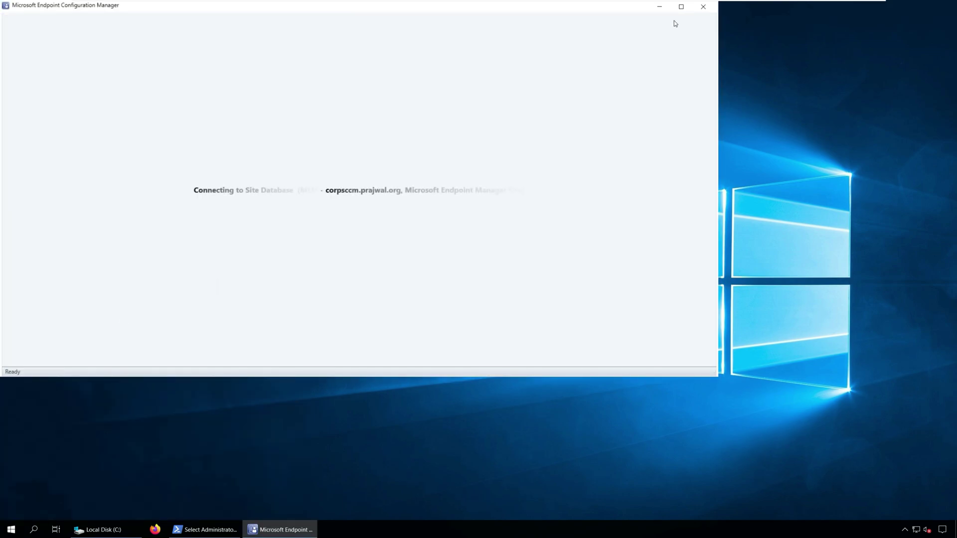
pyautogui.click(681, 7)
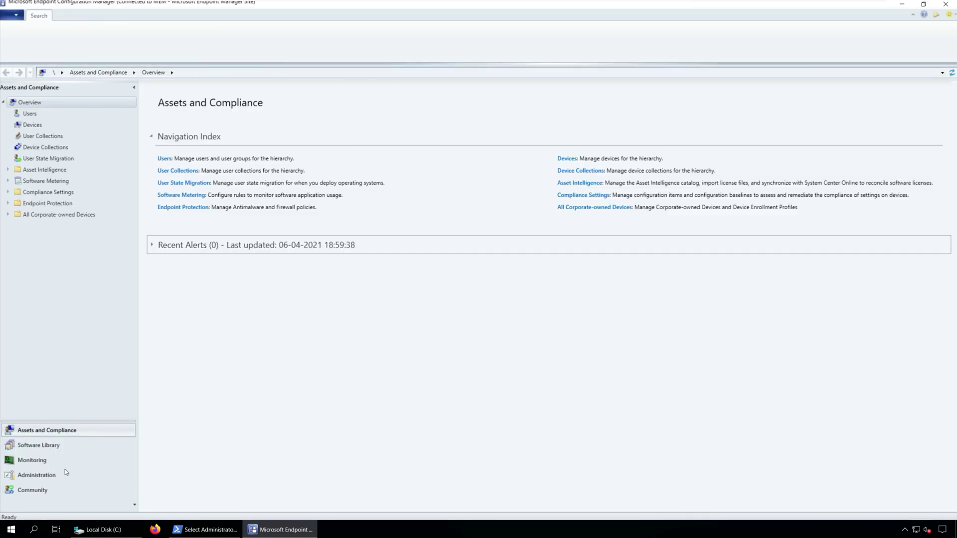
pyautogui.click(37, 475)
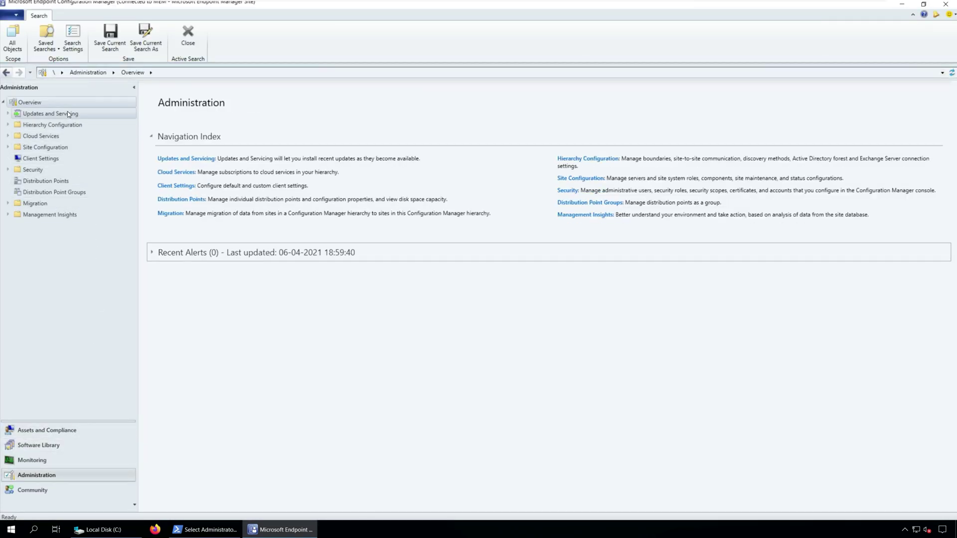
pyautogui.click(67, 113)
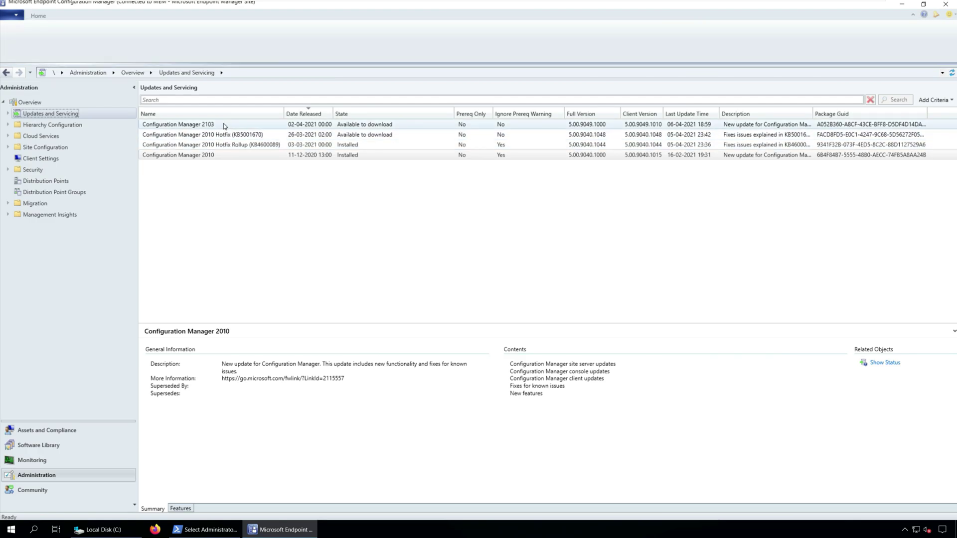
pyautogui.click(235, 124)
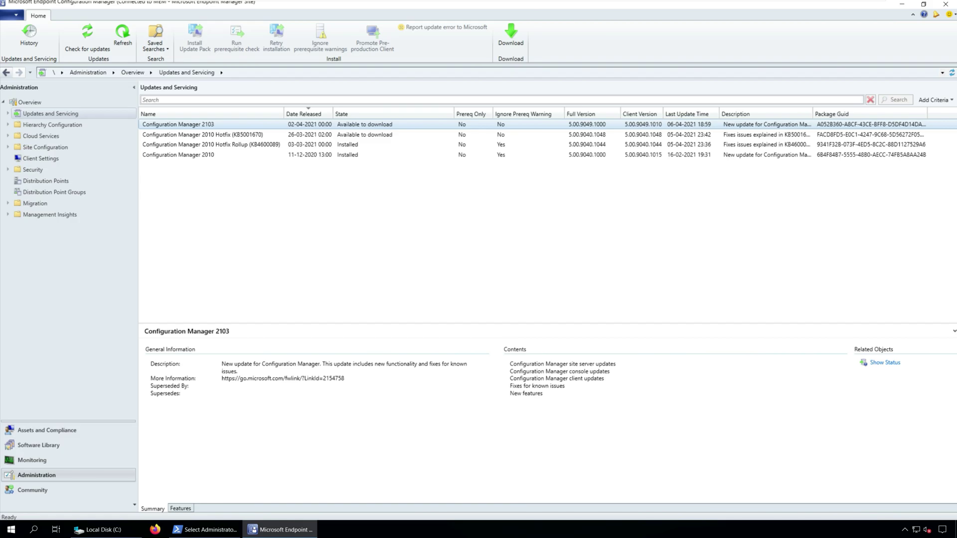
# - Show the desktop and open dmpdownloader.log in CMTrace to follow the update download
pyautogui.rightClick(389, 530)
pyautogui.click(449, 468)
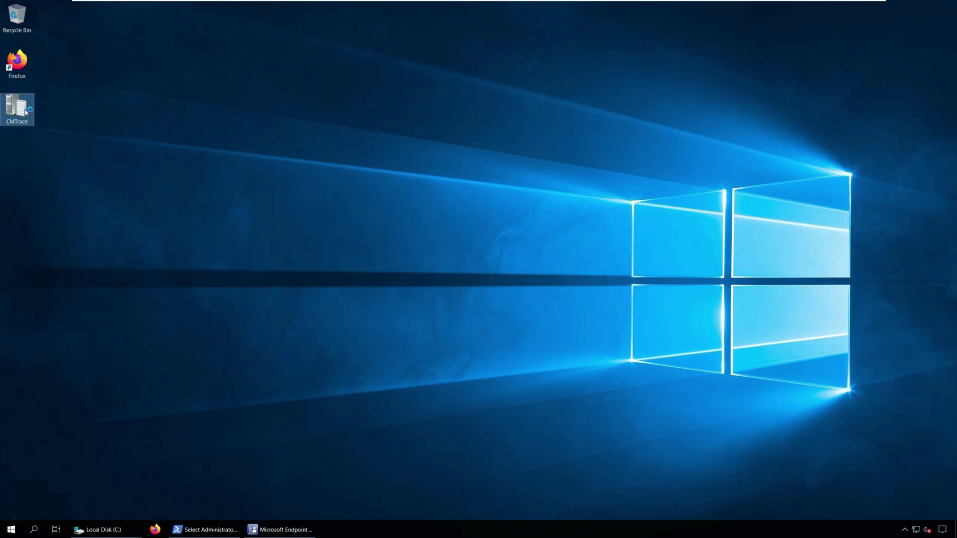
pyautogui.doubleClick(17, 107)
pyautogui.click(118, 127)
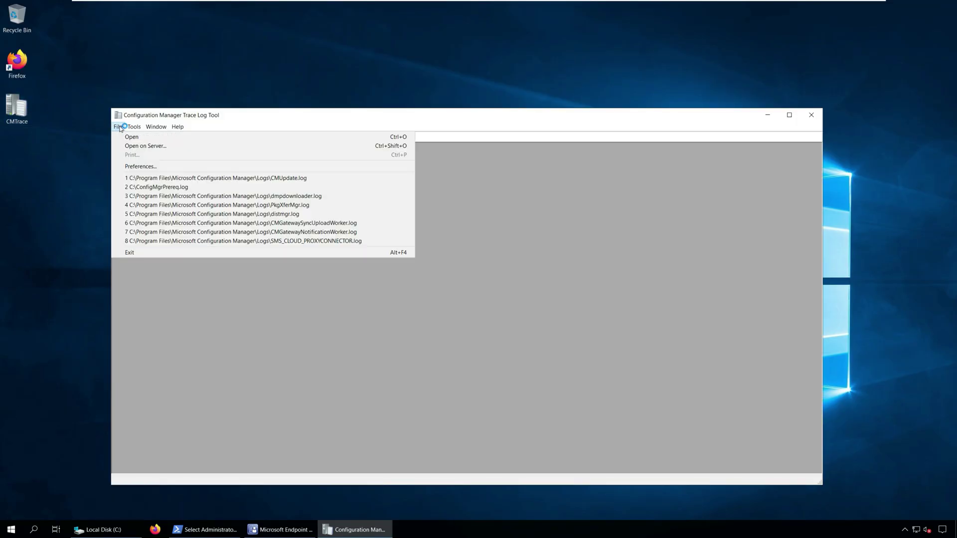
pyautogui.click(293, 200)
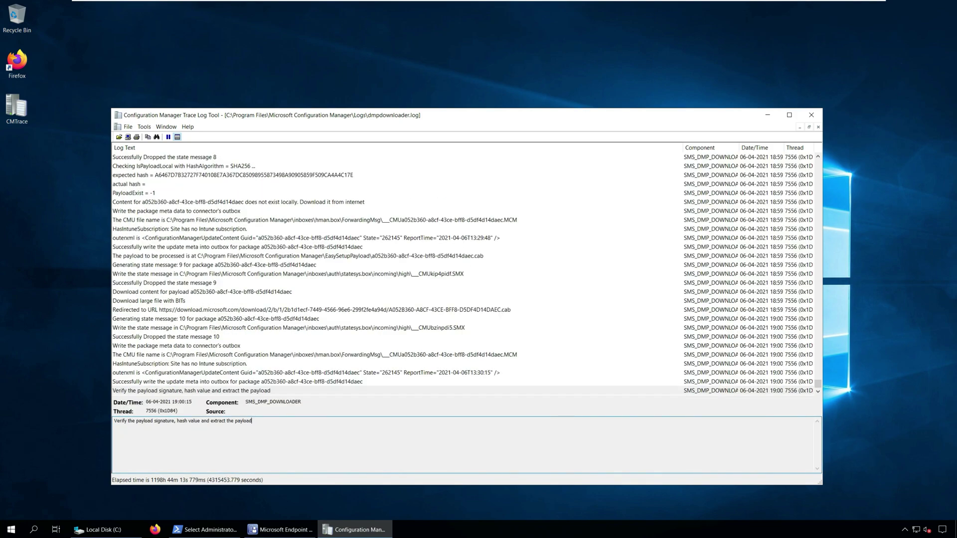
# - Return to the Configuration Manager console and refresh the update list to check the state of Configuration Manager 2103
pyautogui.hotkey('alt', 'Tab')
pyautogui.hotkey('alt', 'Tab')
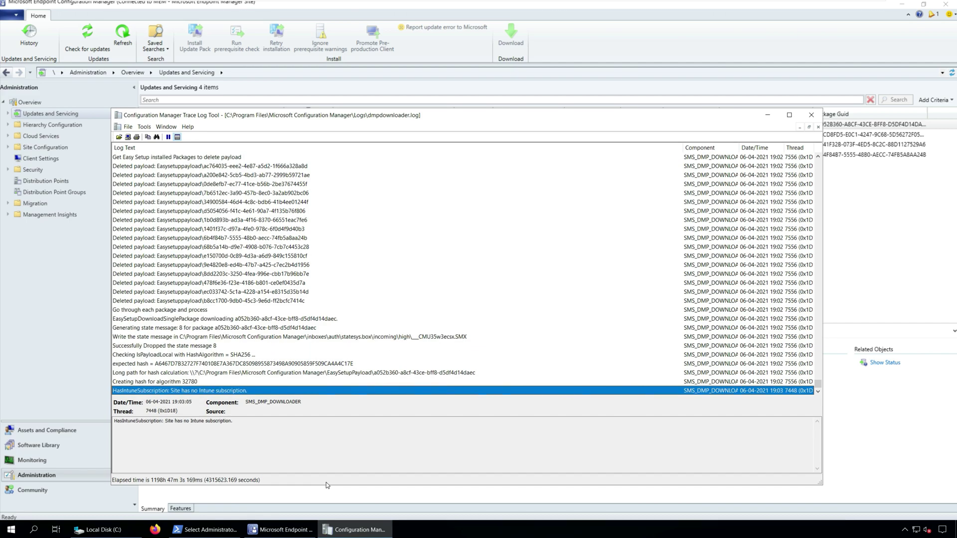
pyautogui.click(80, 300)
pyautogui.click(122, 42)
pyautogui.click(357, 126)
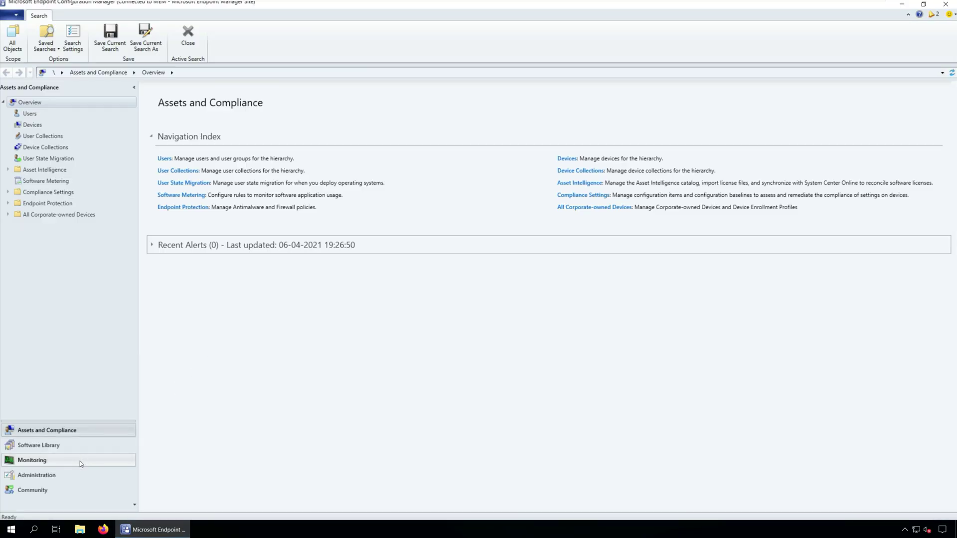
# - Run the prerequisite check for the Configuration Manager 2103 update from the Updates and Servicing list
pyautogui.click(82, 475)
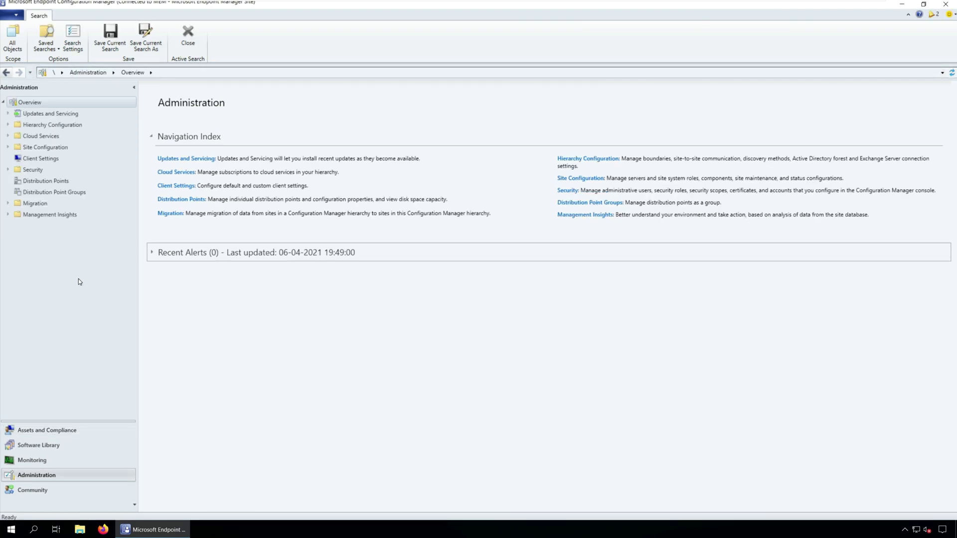
pyautogui.click(7, 114)
pyautogui.click(72, 113)
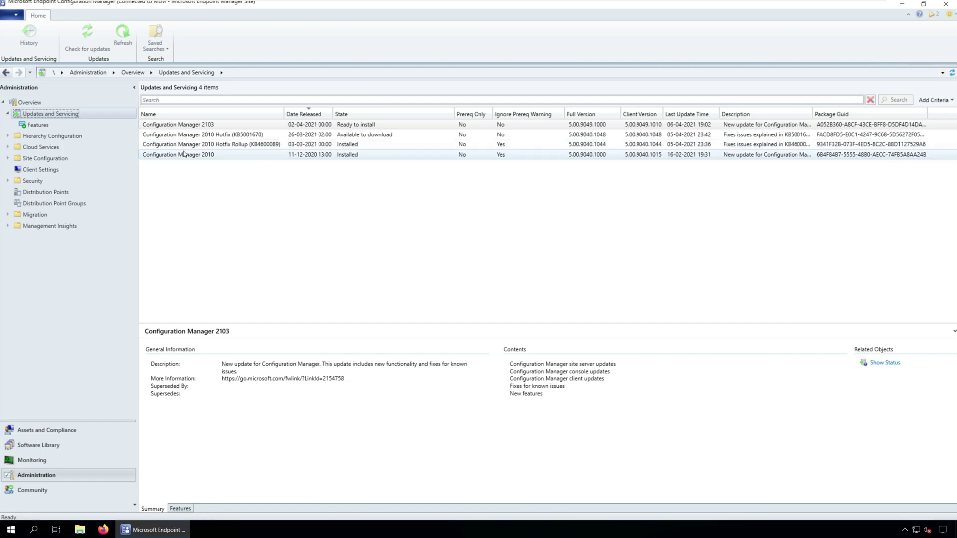
pyautogui.click(261, 125)
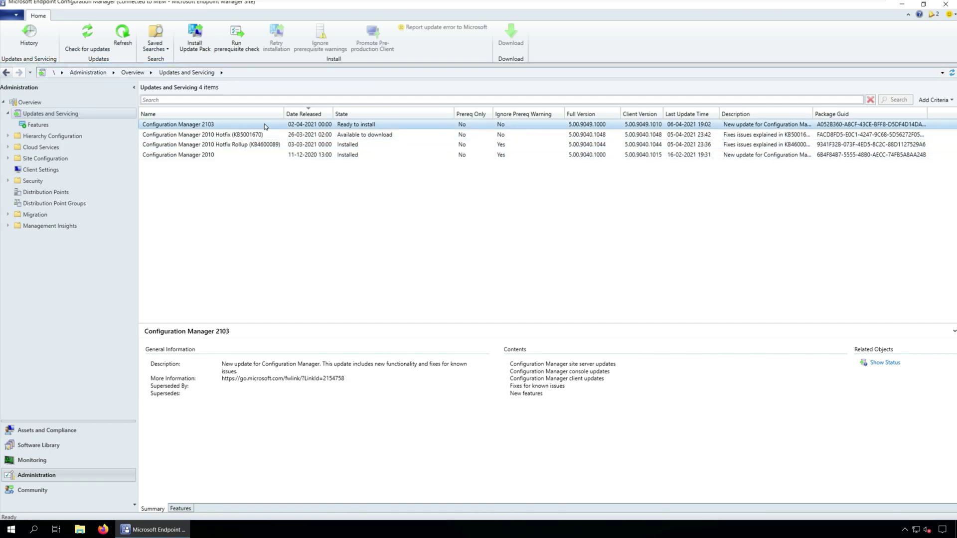
pyautogui.rightClick(264, 124)
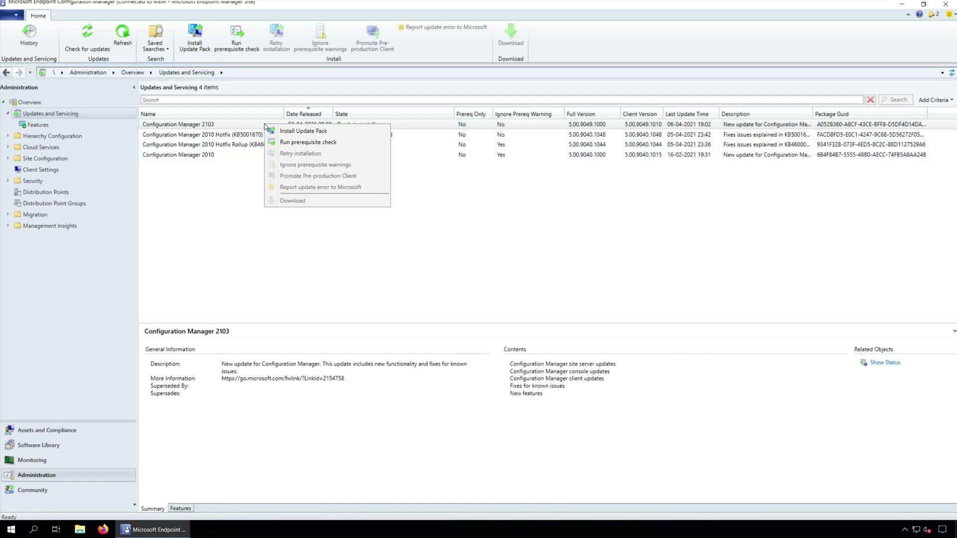
pyautogui.click(354, 144)
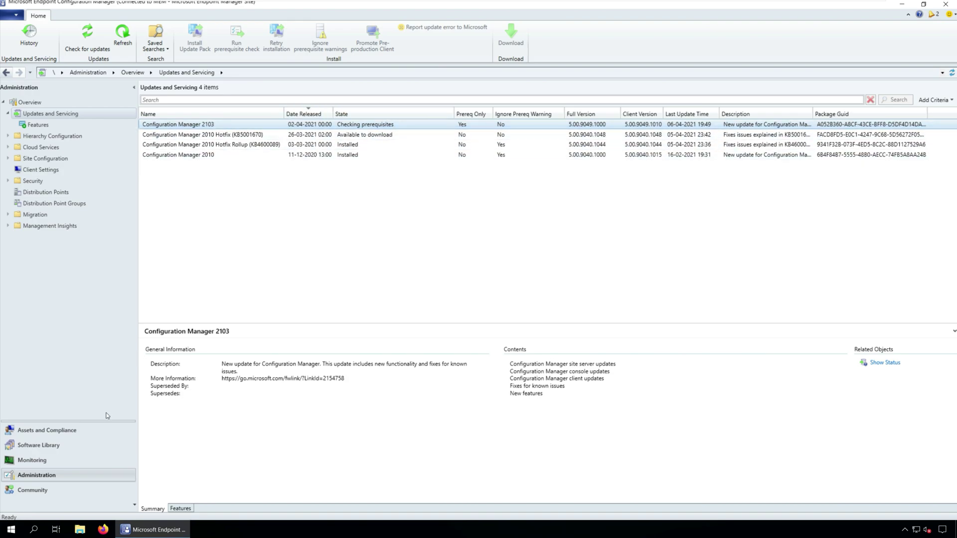
# - View the Updates and Servicing Status list in the Monitoring workspace
pyautogui.click(86, 461)
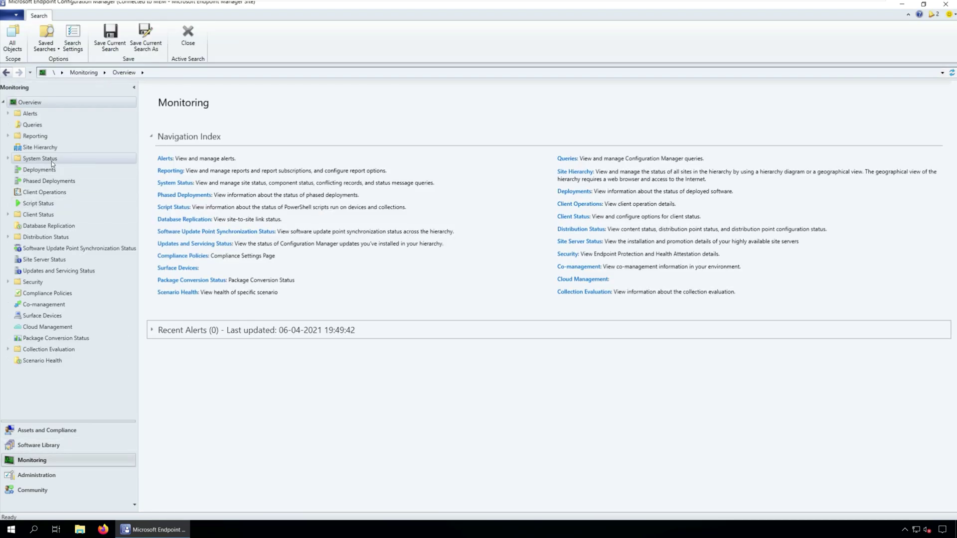
pyautogui.click(44, 273)
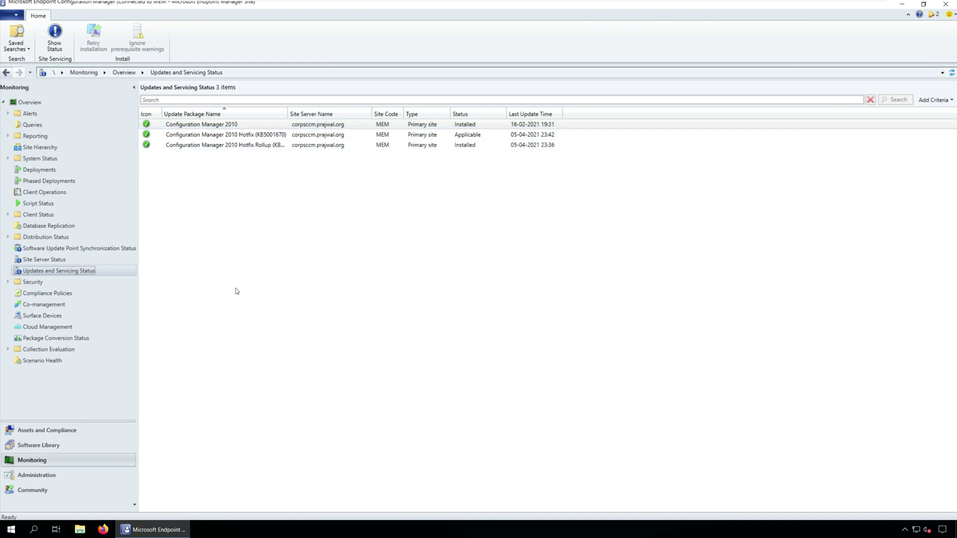
# - Minimise the console and open the ConfigMgrPrereq log from the C: drive in CMTrace
pyautogui.click(153, 529)
pyautogui.doubleClick(18, 110)
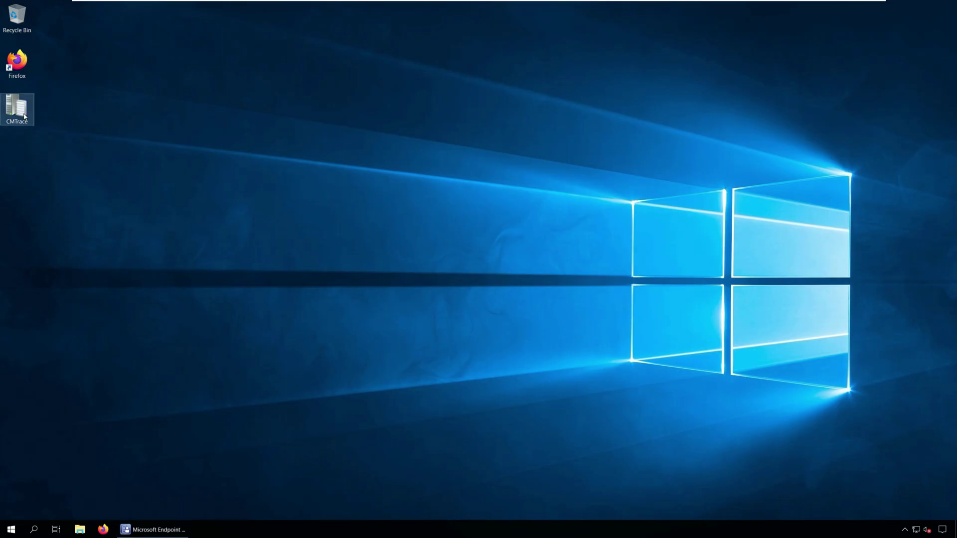
pyautogui.click(69, 79)
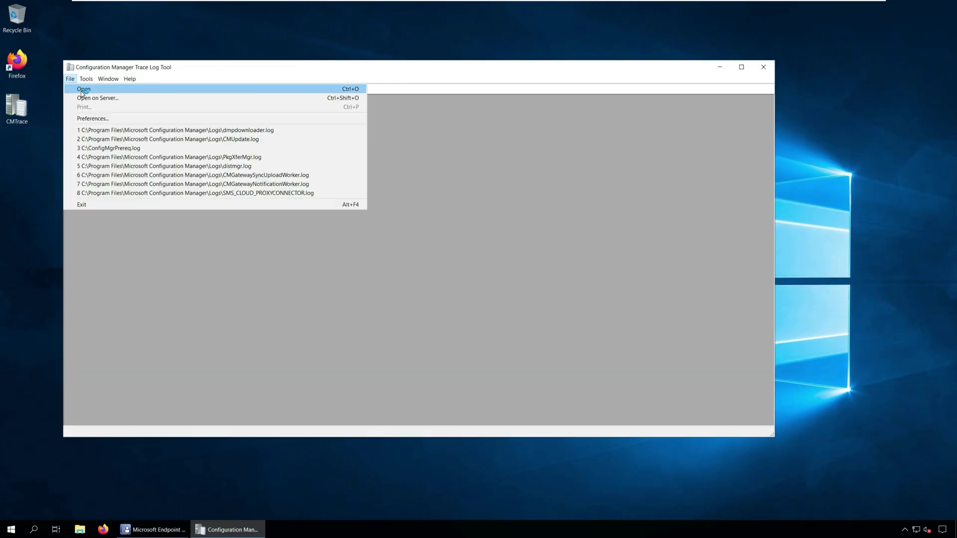
pyautogui.click(83, 90)
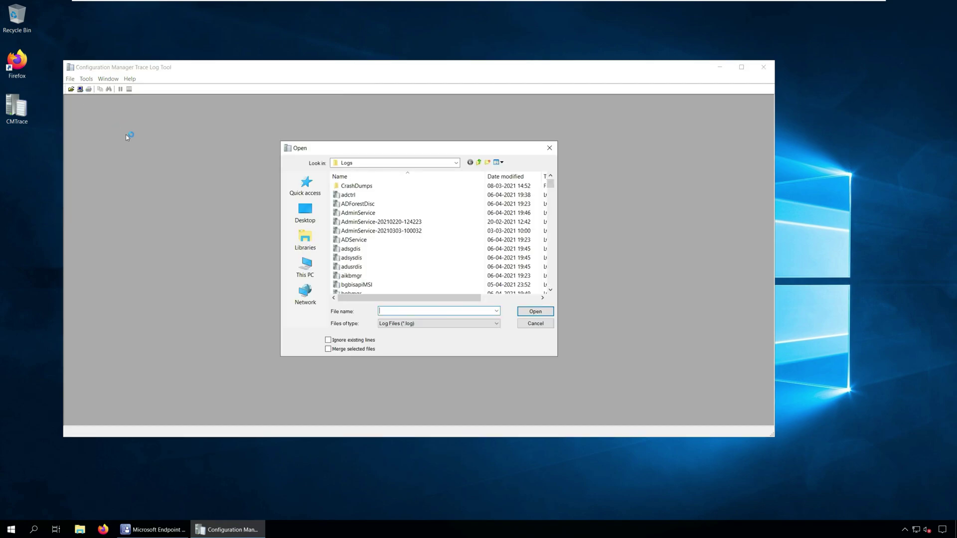
pyautogui.click(306, 268)
pyautogui.doubleClick(384, 289)
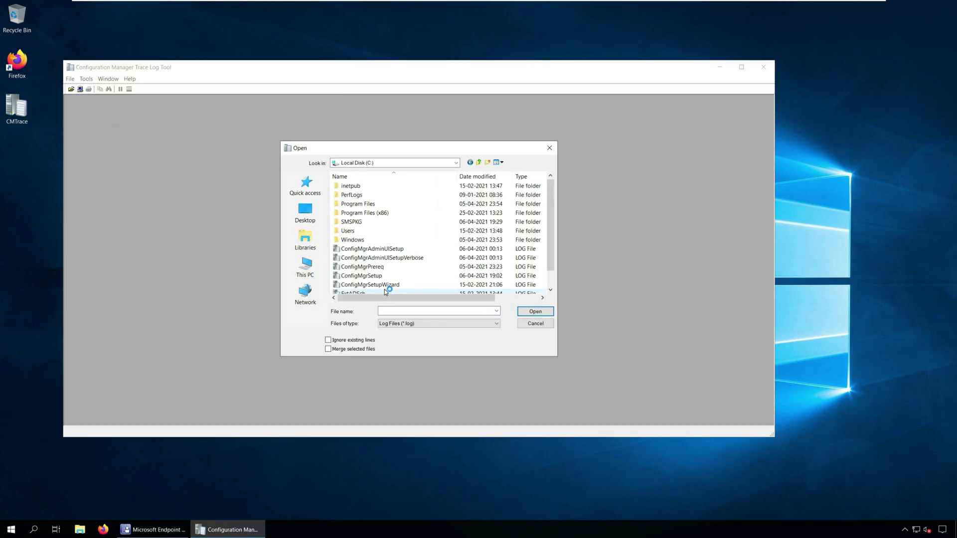
pyautogui.scroll(-1, 383, 269)
pyautogui.doubleClick(381, 249)
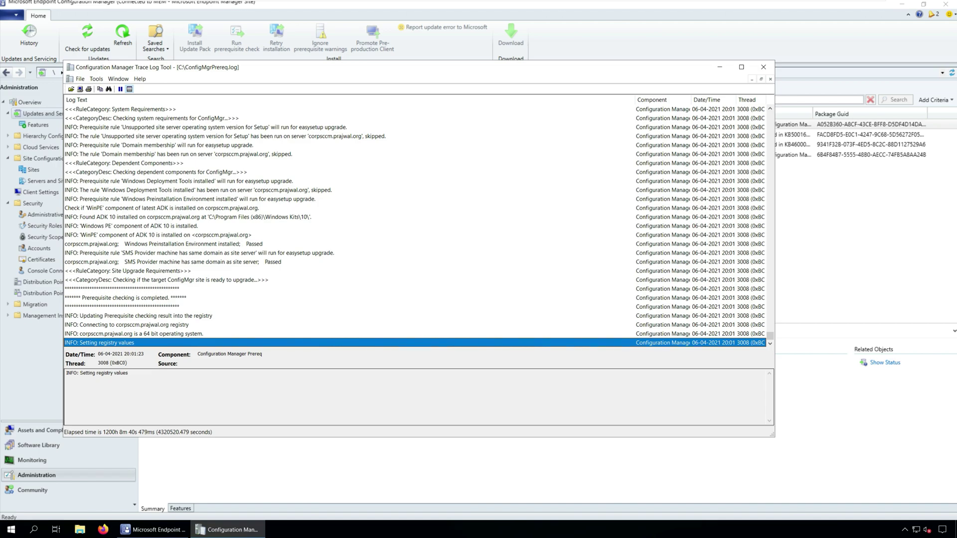
# - Check the prerequisite completion entry in the log, then return to the Configuration Manager console and refresh the update list
pyautogui.click(166, 298)
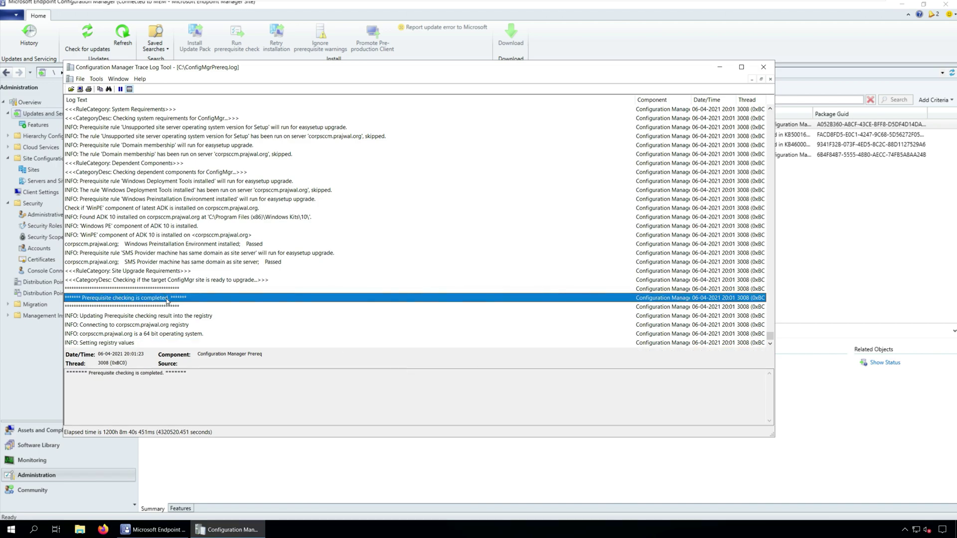
pyautogui.moveTo(188, 373); pyautogui.dragTo(58, 374)
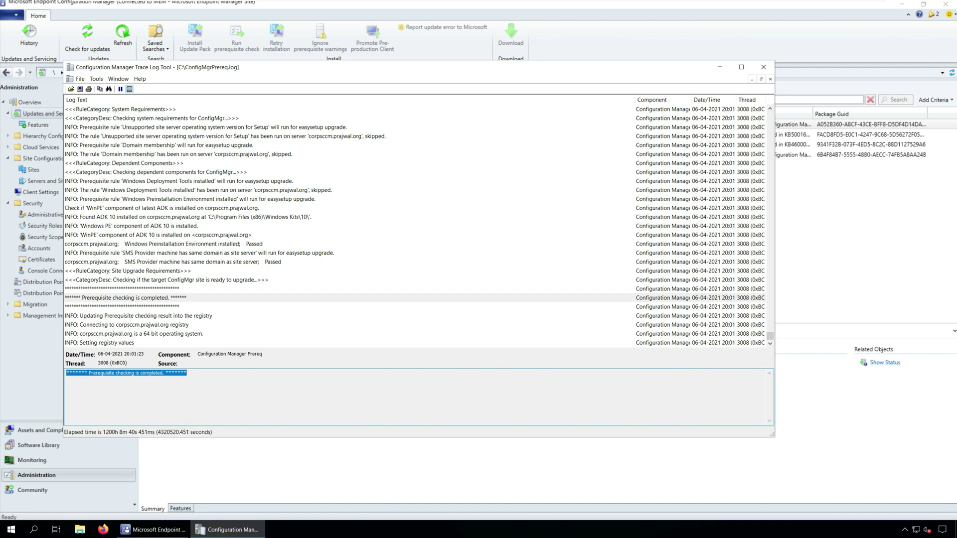
pyautogui.click(719, 66)
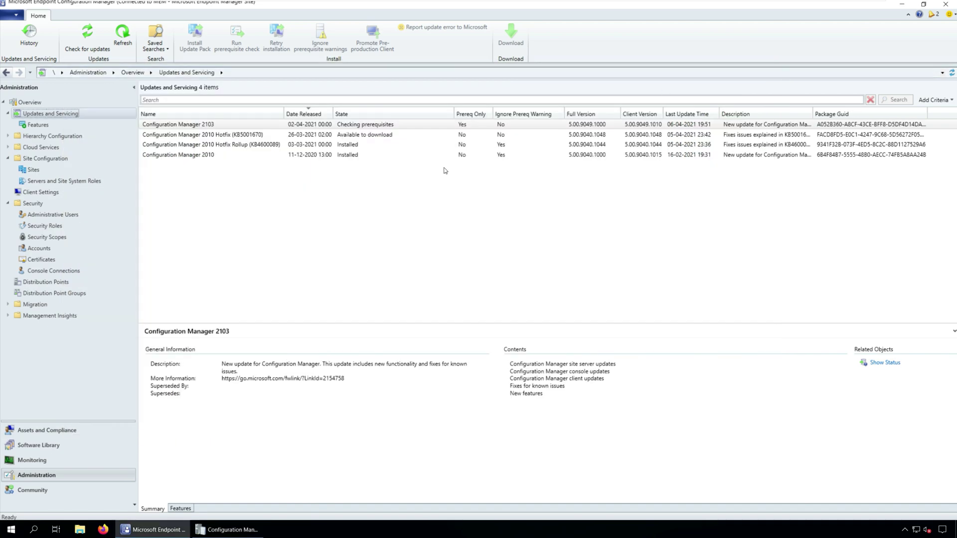
pyautogui.click(125, 42)
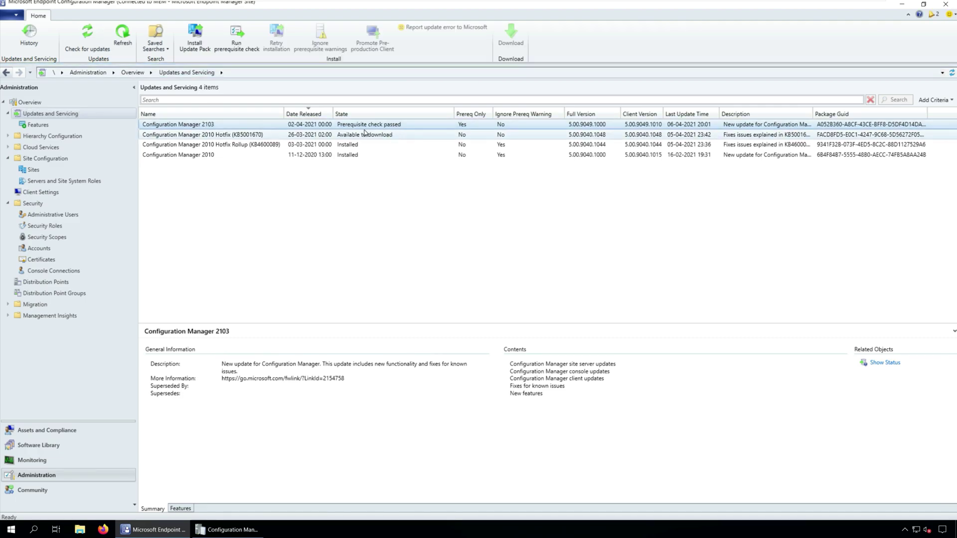
# - Show the detailed status of Configuration Manager 2103 under Monitoring, review and refresh its Prerequisite Check results, and close the status window
pyautogui.click(45, 461)
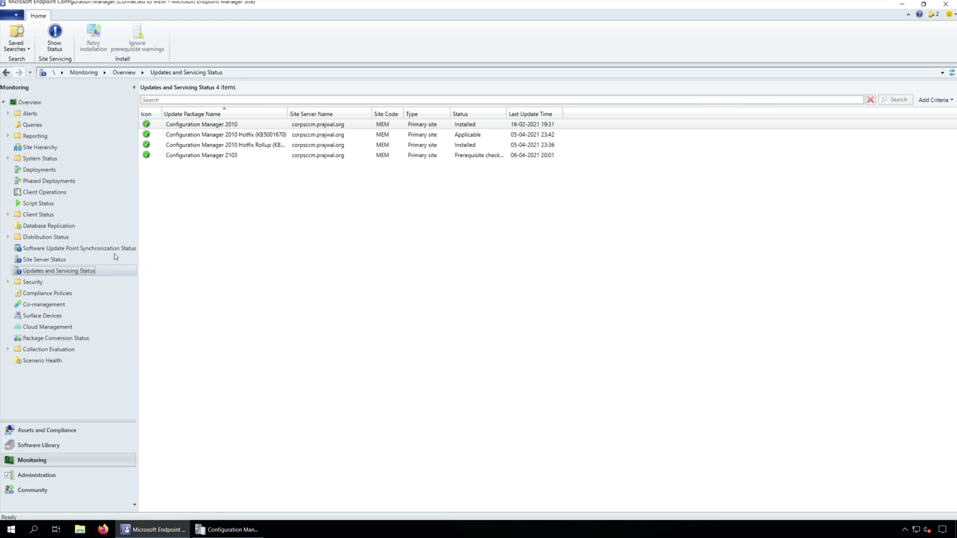
pyautogui.rightClick(311, 158)
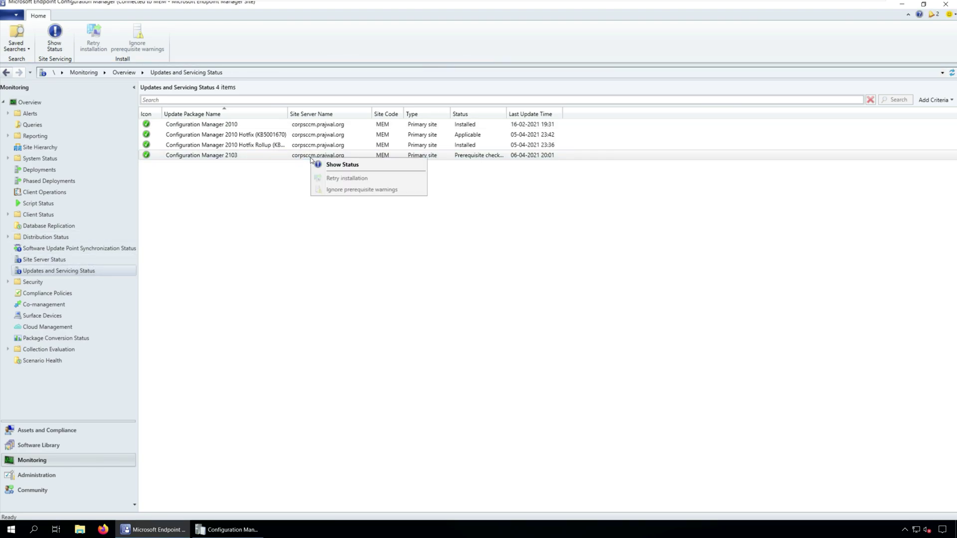
pyautogui.click(343, 166)
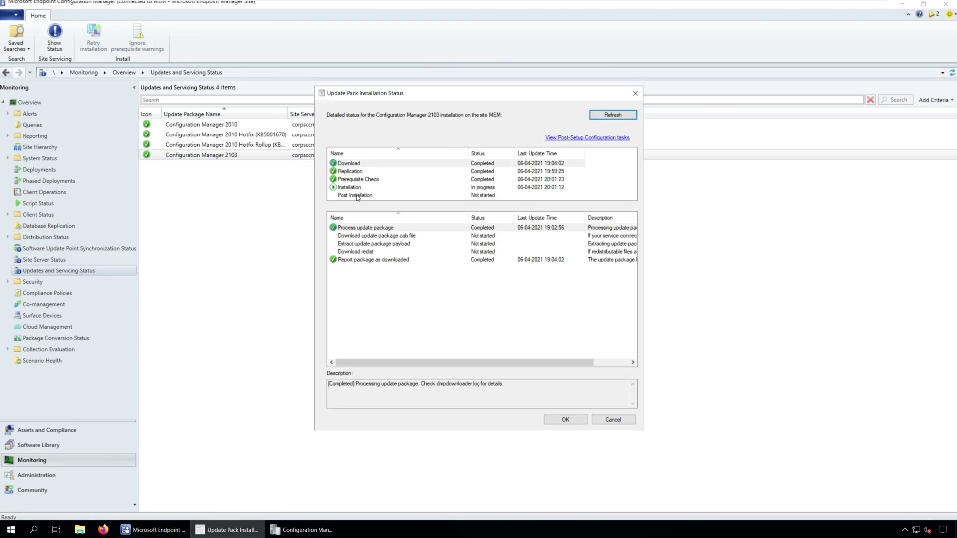
pyautogui.click(364, 181)
pyautogui.moveTo(633, 229)
pyautogui.mouseDown()
pyautogui.moveTo(641, 352)
pyautogui.moveTo(635, 231)
pyautogui.mouseUp()
pyautogui.click(632, 116)
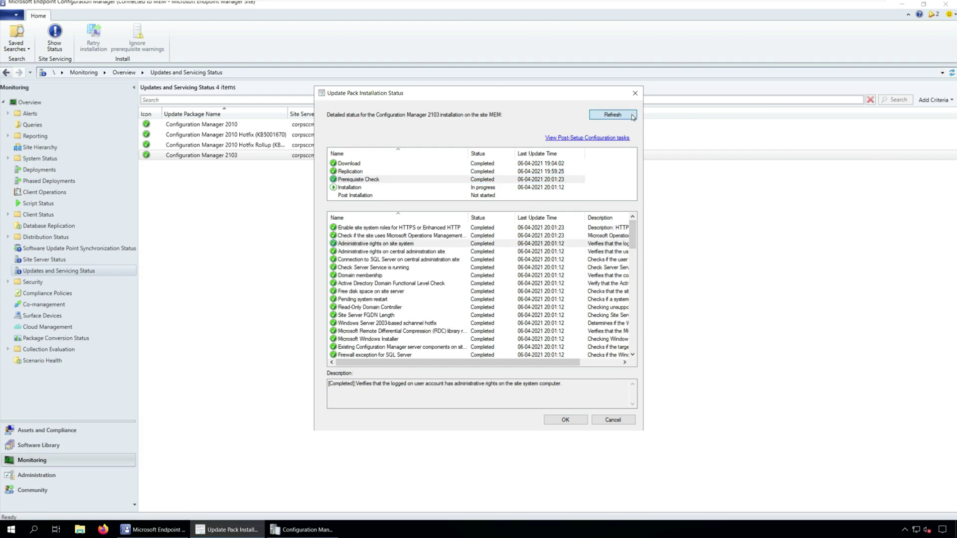
pyautogui.click(573, 422)
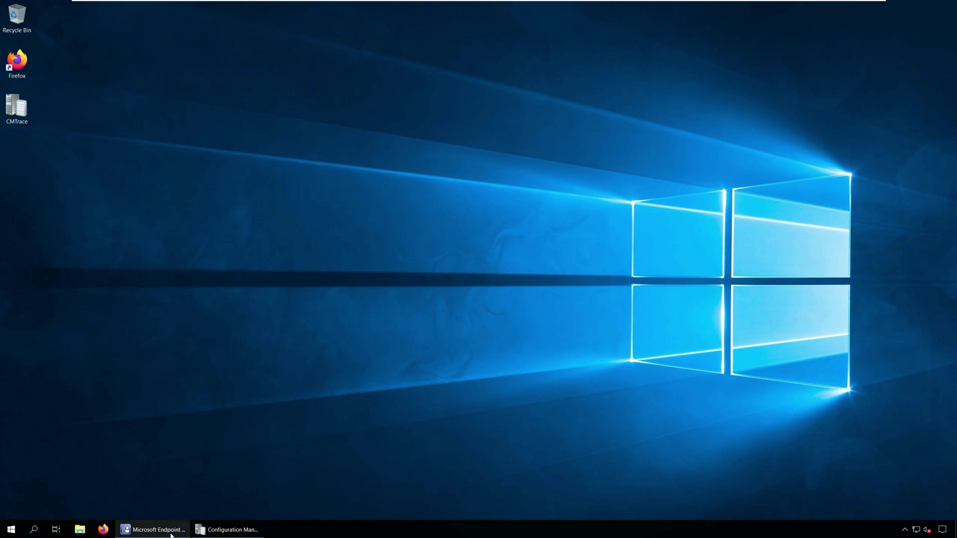
# - Start installing the Configuration Manager 2103 update pack from the Updates and Servicing list in the Administration workspace
pyautogui.click(154, 530)
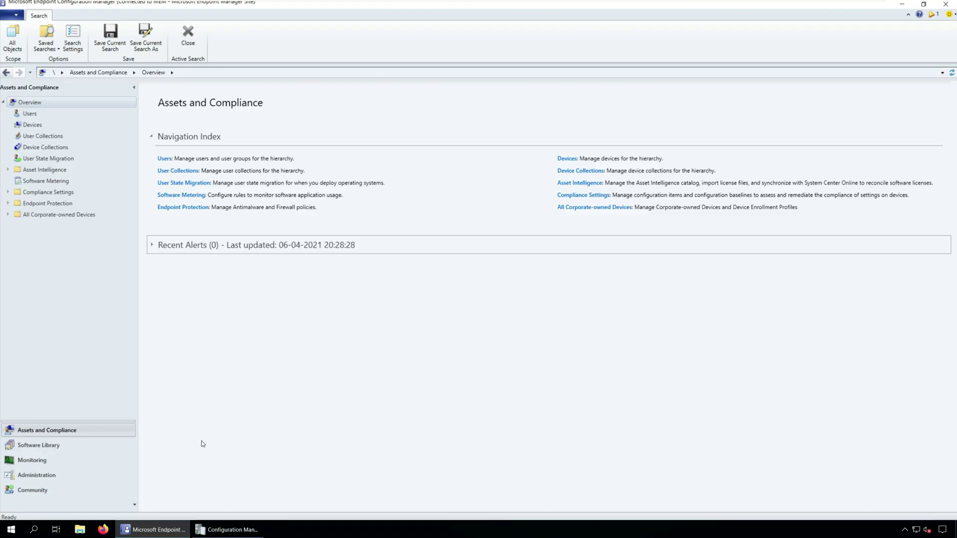
pyautogui.click(94, 475)
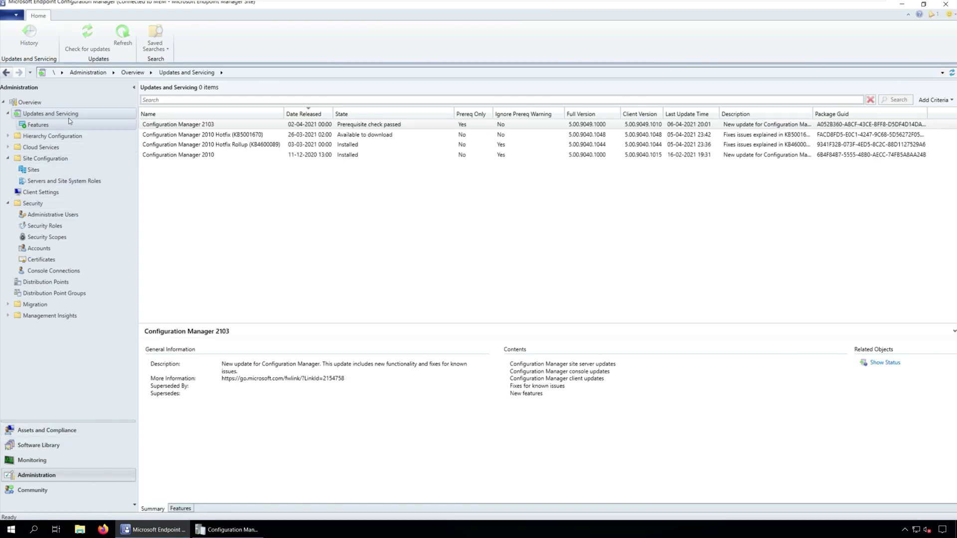
pyautogui.click(407, 129)
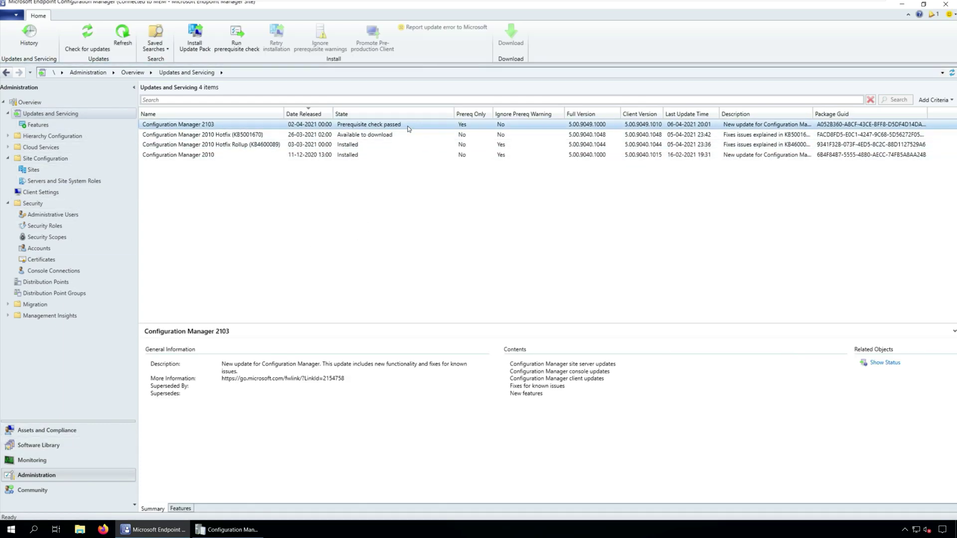
pyautogui.rightClick(408, 129)
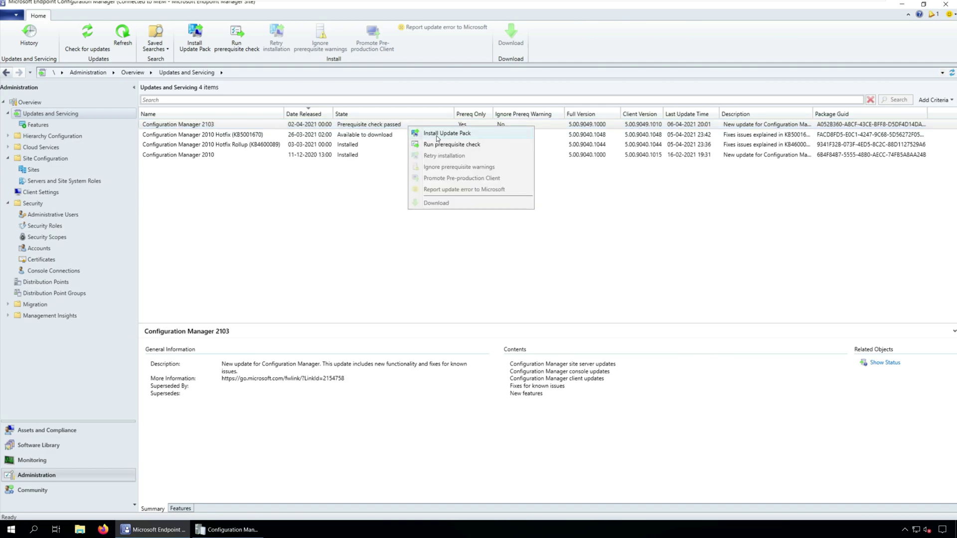
pyautogui.click(438, 136)
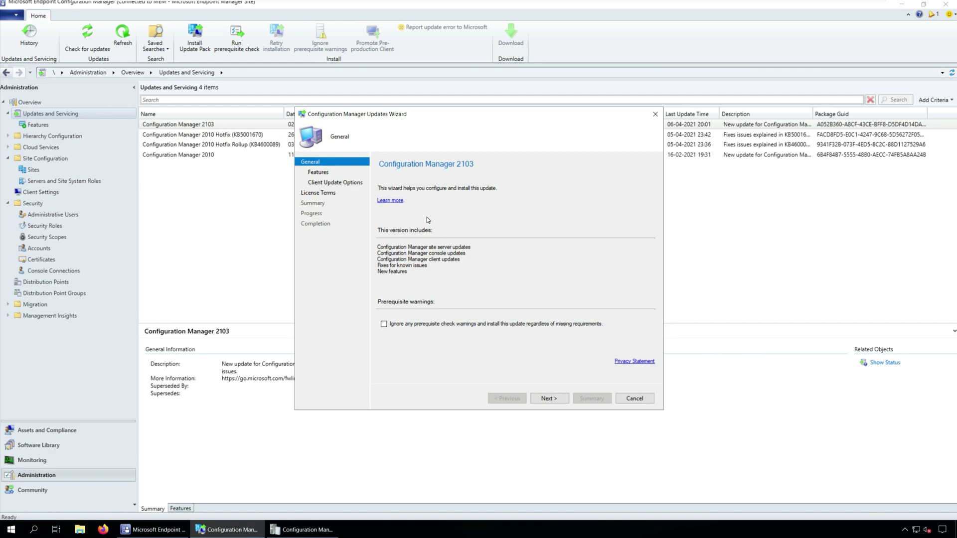
# - Set the update to ignore prerequisite check warnings and accept the preselected features in the update pack
pyautogui.moveTo(457, 115); pyautogui.dragTo(386, 144)
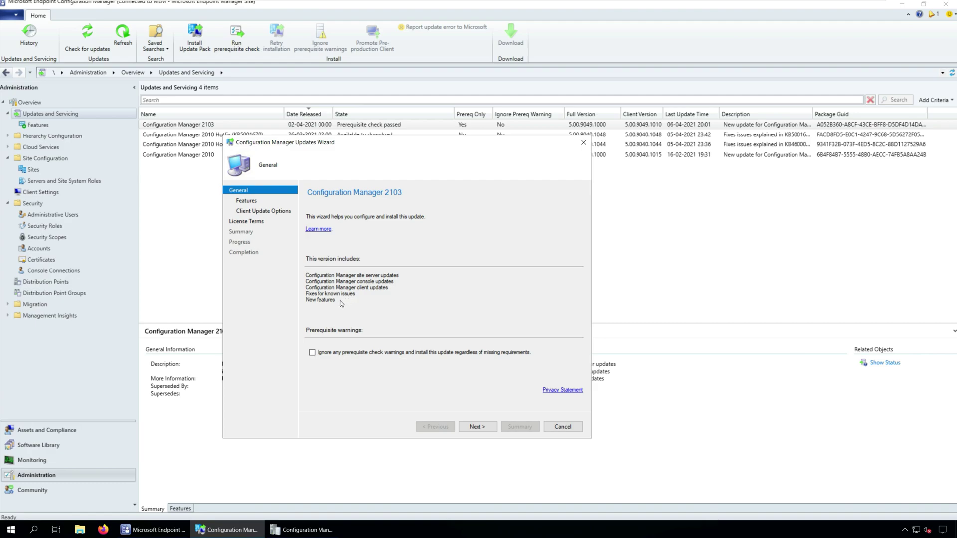
pyautogui.click(313, 353)
pyautogui.click(478, 428)
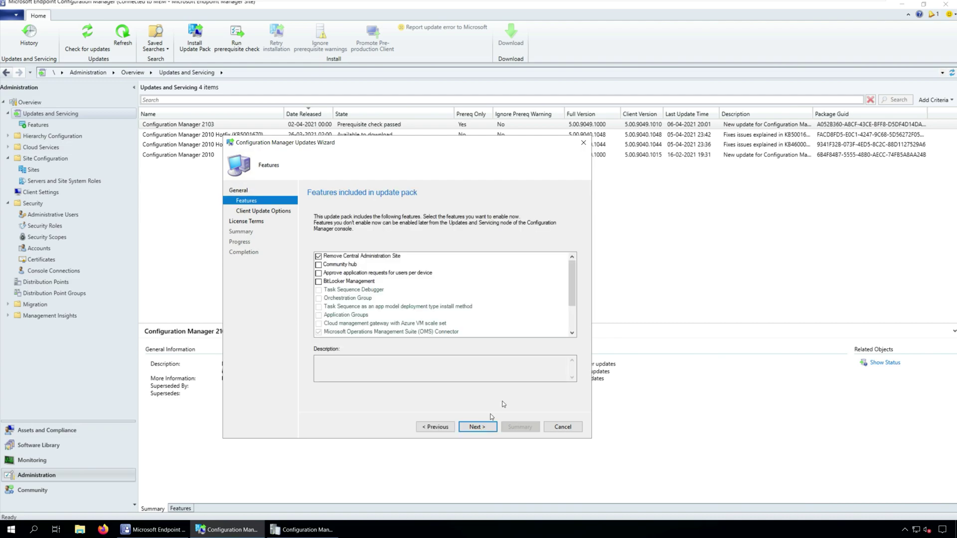
pyautogui.moveTo(574, 282)
pyautogui.mouseDown()
pyautogui.moveTo(577, 338)
pyautogui.moveTo(577, 261)
pyautogui.mouseUp()
pyautogui.click(486, 432)
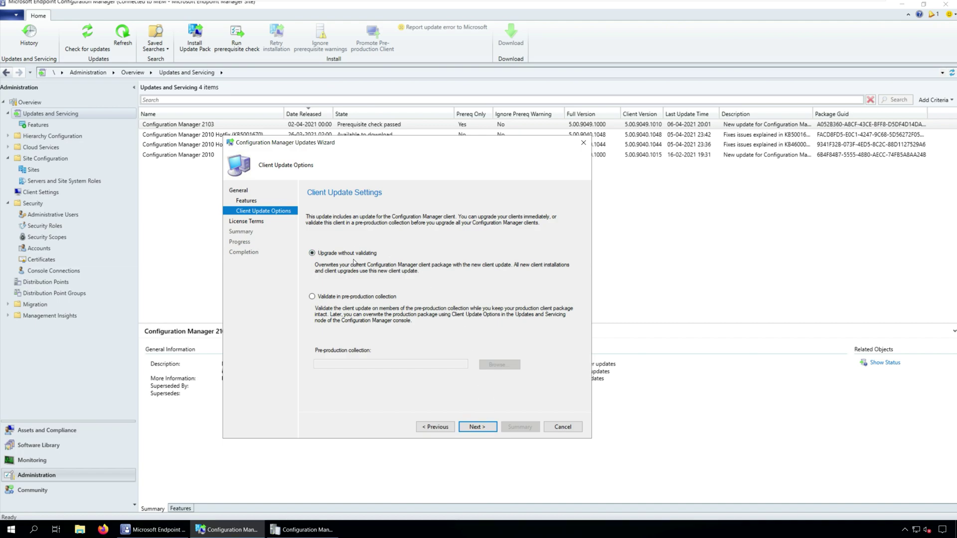
# - Keep the client option Upgrade without validating, accept the License Terms and Privacy Statement, and complete the update wizard
pyautogui.click(477, 429)
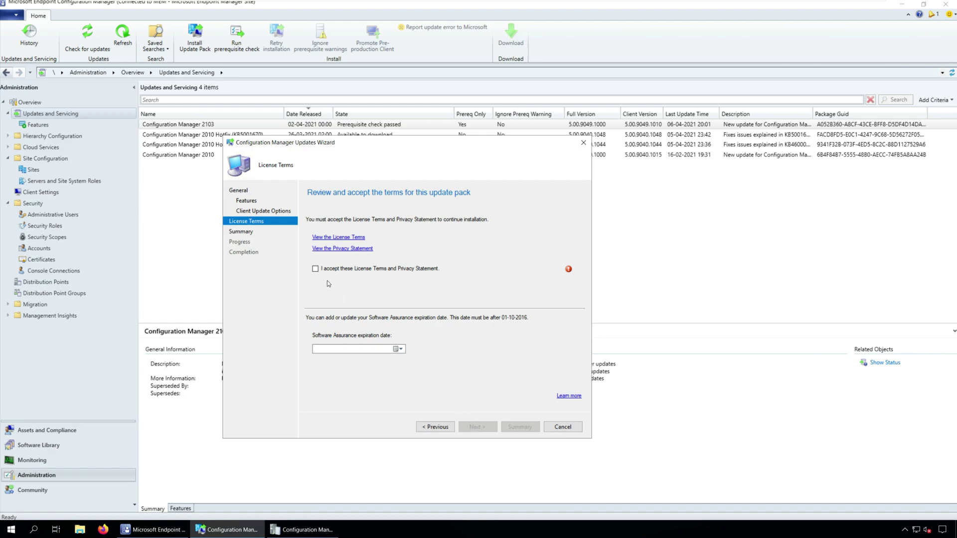
pyautogui.click(316, 270)
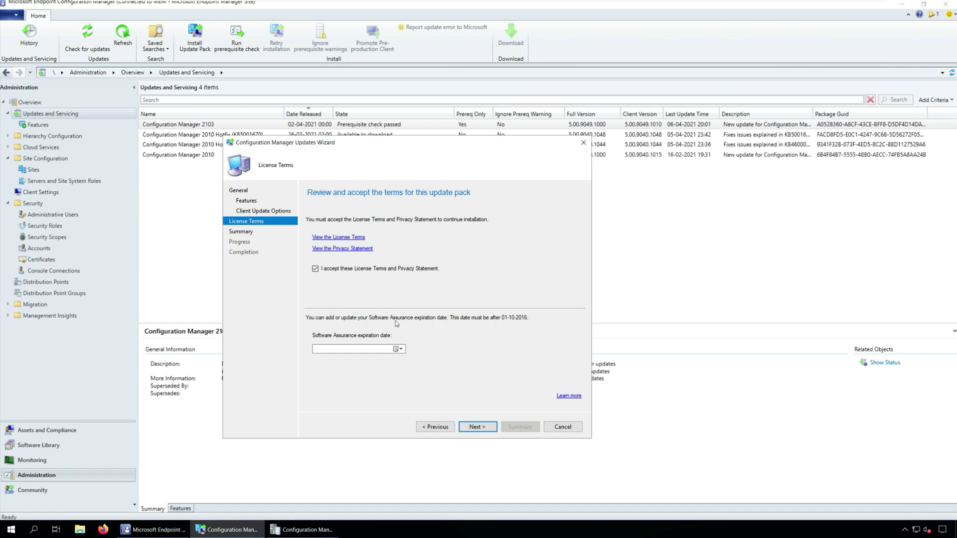
pyautogui.click(475, 428)
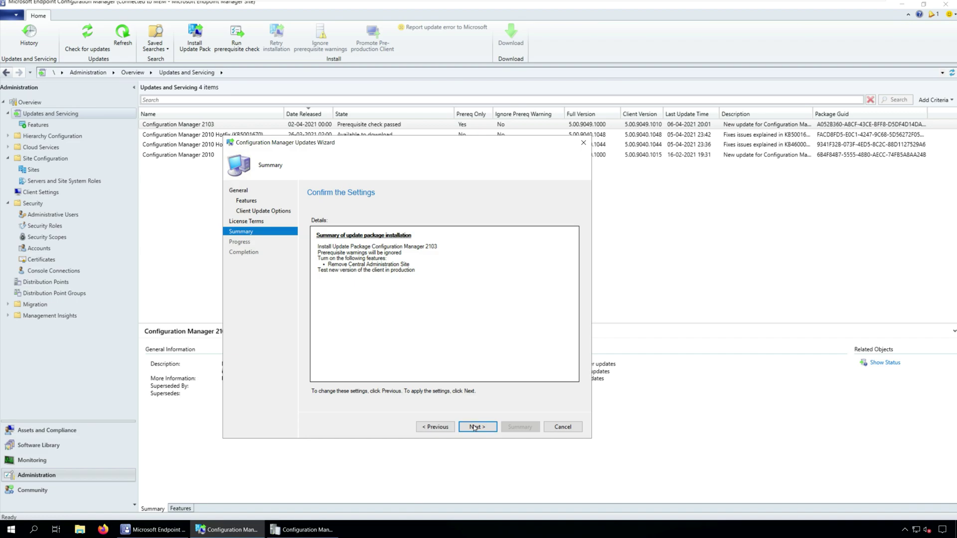
pyautogui.click(474, 428)
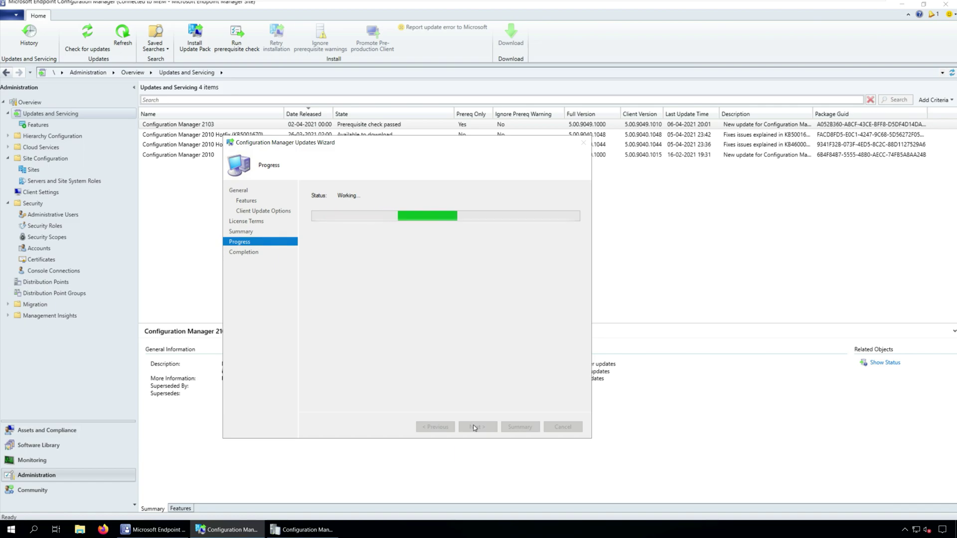
pyautogui.click(555, 430)
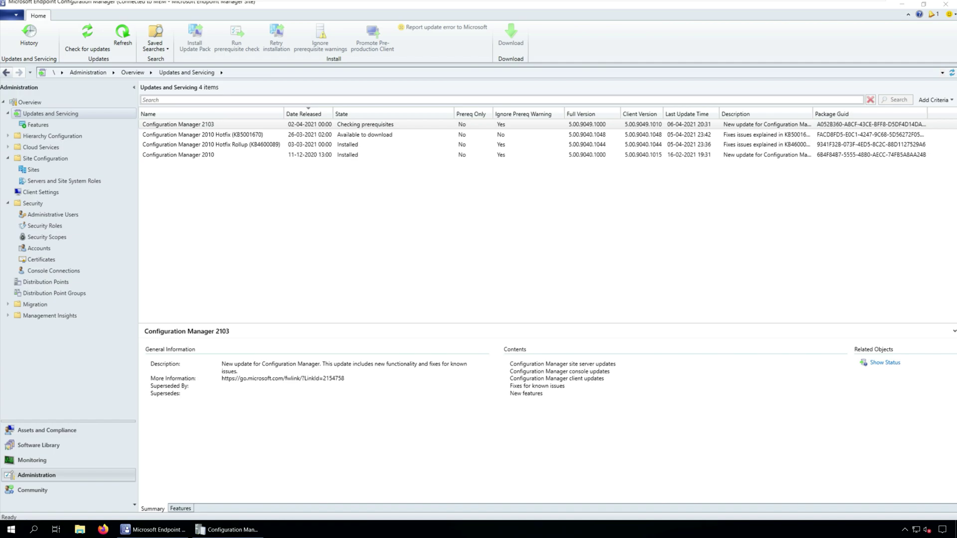
# - Examine the Installation phase in the detailed status of the Configuration Manager 2103 update, and switch to the CMTrace window
pyautogui.click(73, 459)
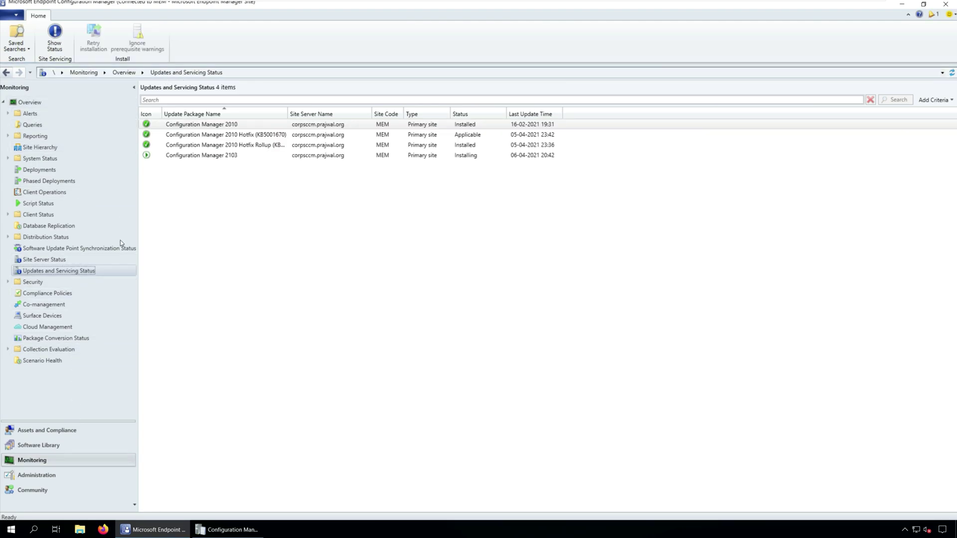
pyautogui.click(331, 155)
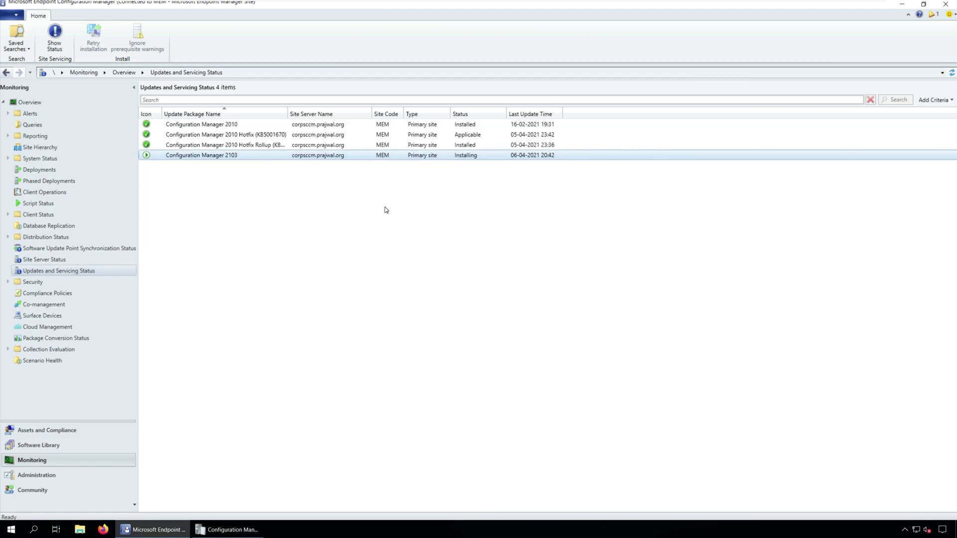
pyautogui.rightClick(357, 156)
pyautogui.click(384, 164)
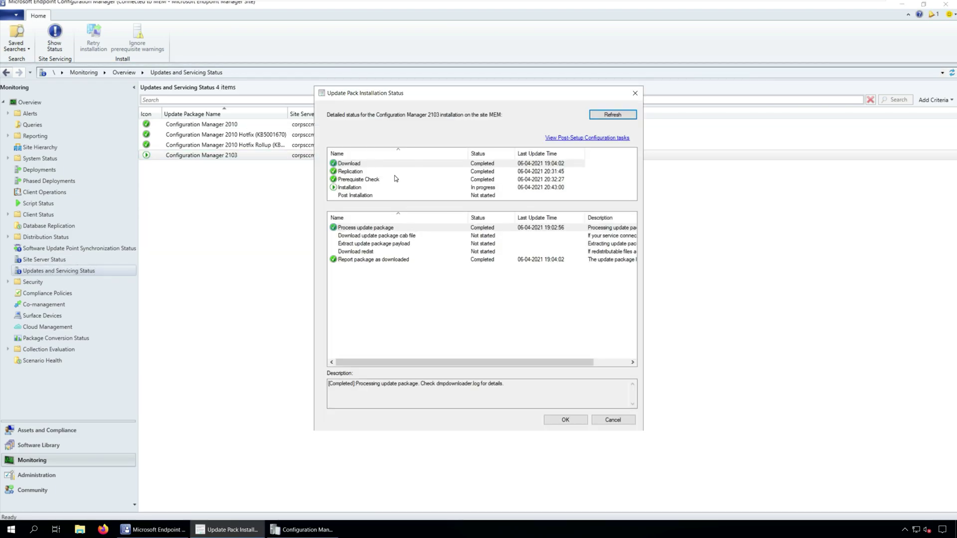
pyautogui.click(397, 187)
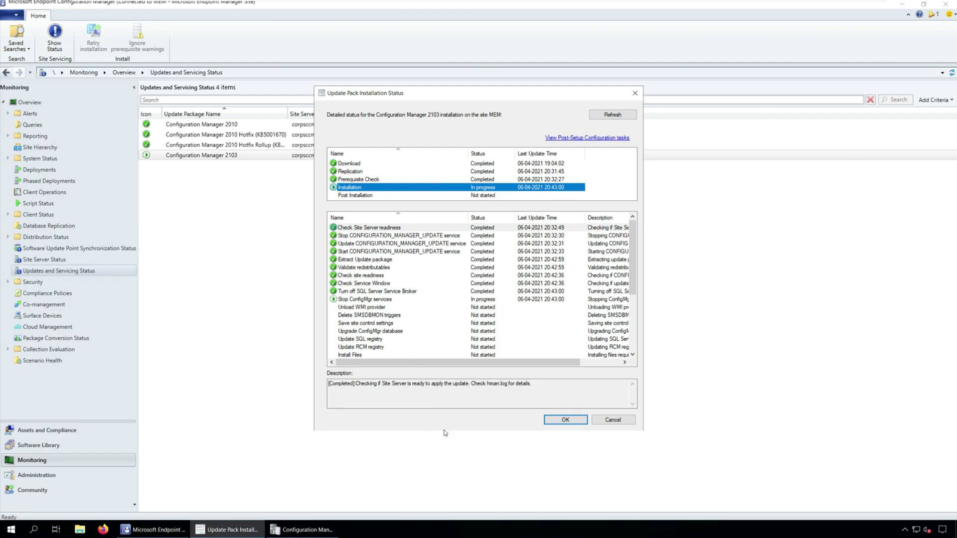
pyautogui.click(303, 530)
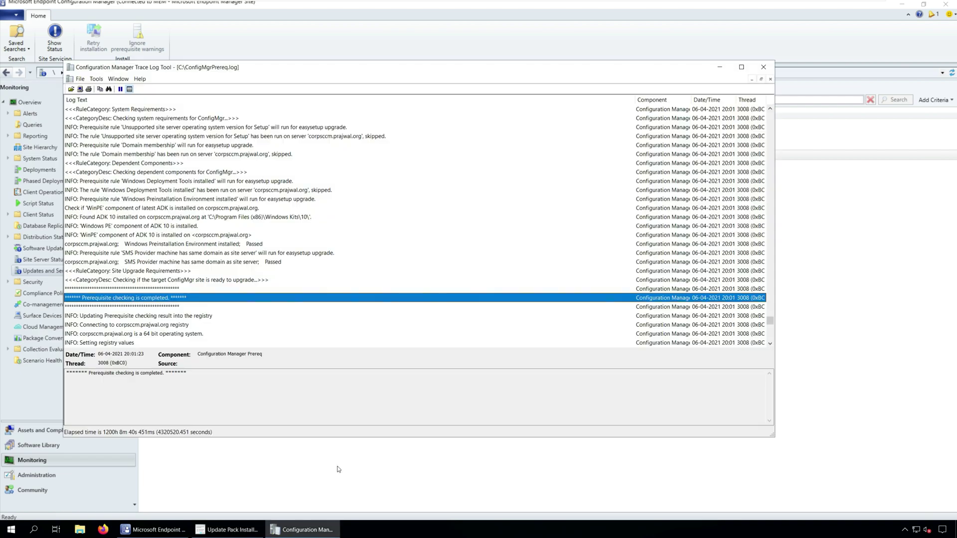
pyautogui.click(80, 79)
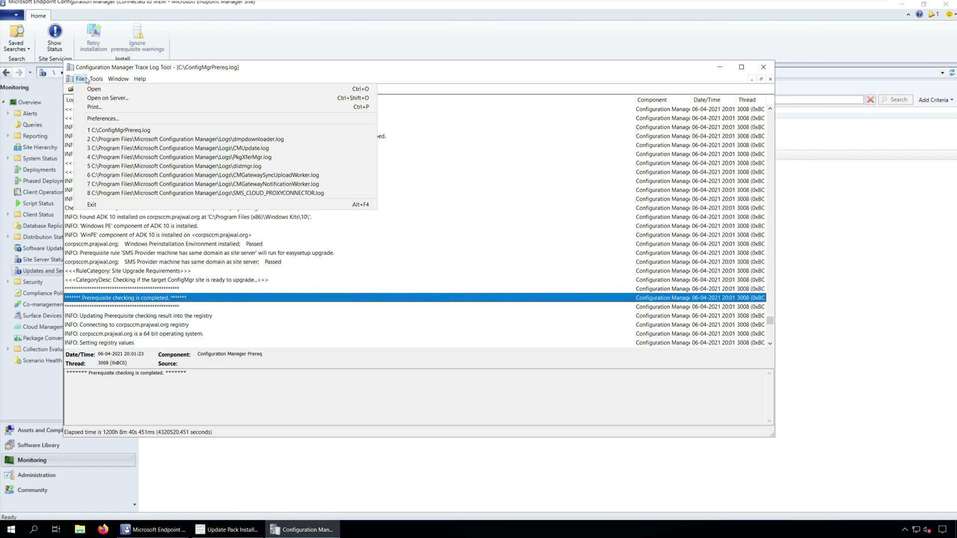
pyautogui.click(82, 90)
pyautogui.scroll(-1, 379, 264)
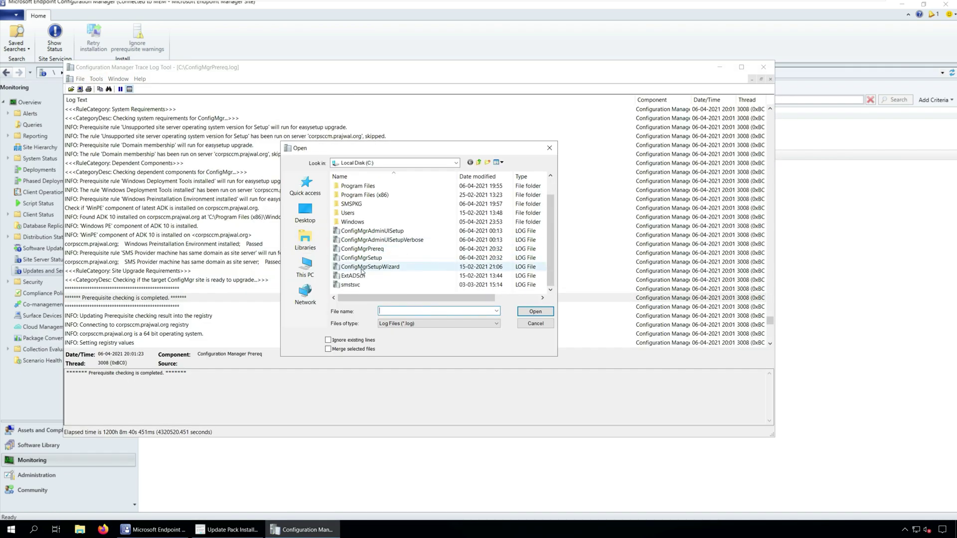
pyautogui.click(548, 149)
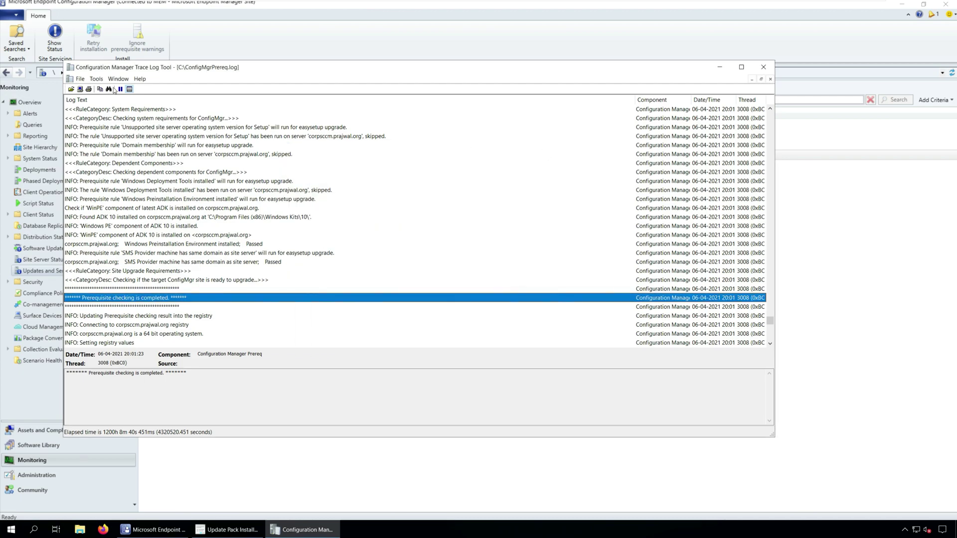
# - Open another log file in CMTrace to follow the update installation
pyautogui.click(80, 79)
pyautogui.click(224, 155)
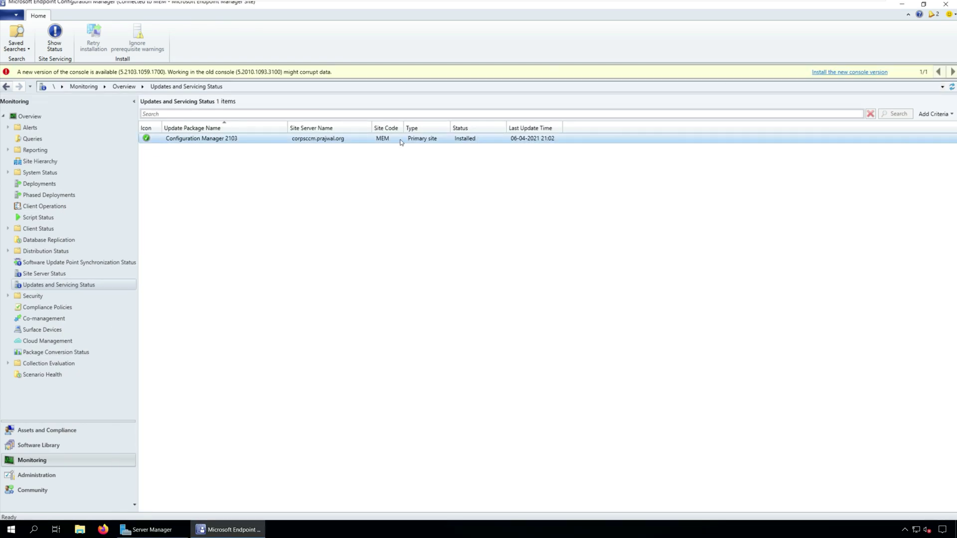
# - Open the Configuration Manager 2103 installation status, decline the console upgrade prompt, and examine the Post Installation phase before closing the status
pyautogui.rightClick(333, 141)
pyautogui.click(352, 146)
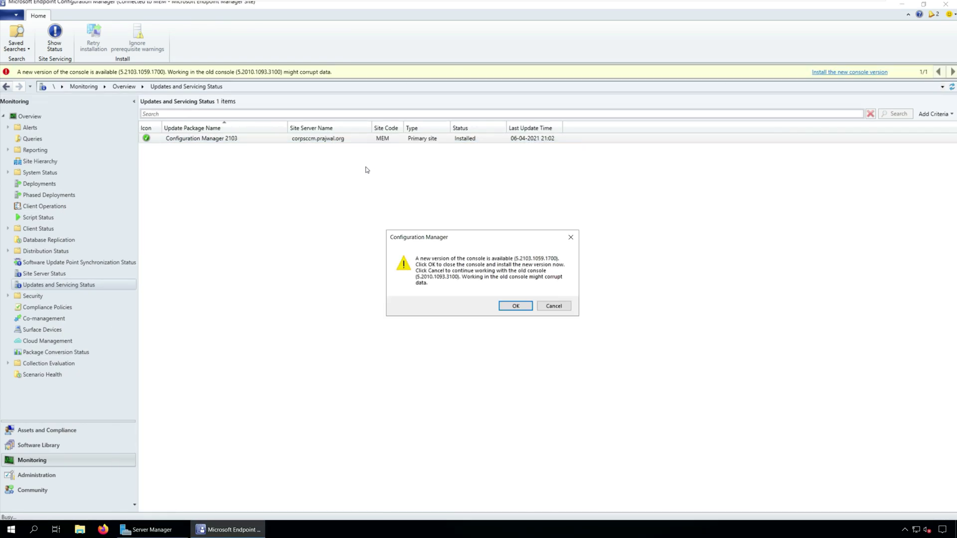
pyautogui.click(554, 306)
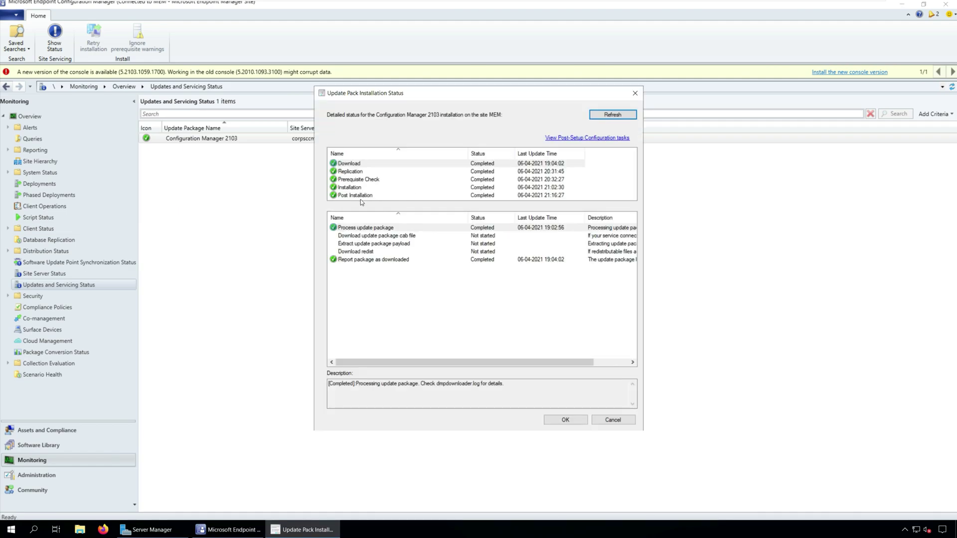
pyautogui.click(369, 195)
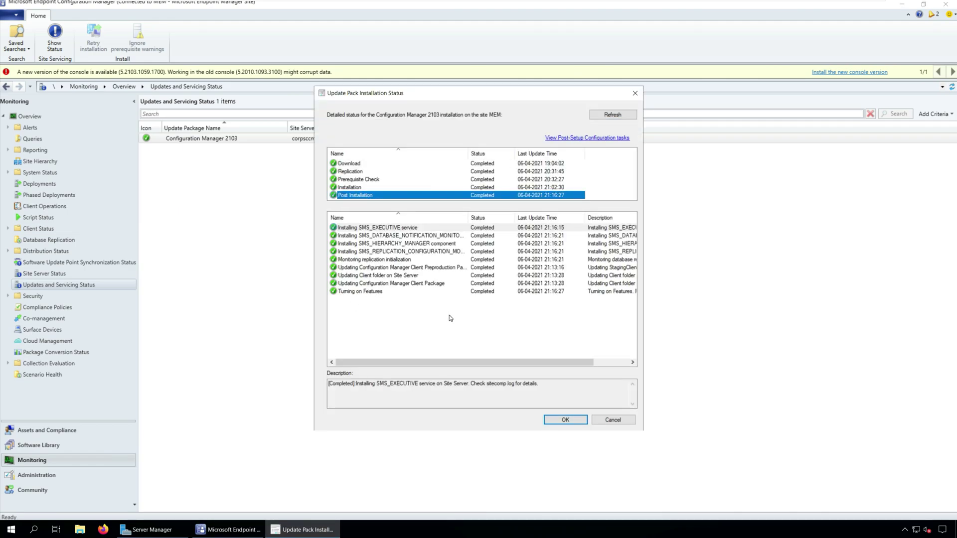
pyautogui.click(566, 420)
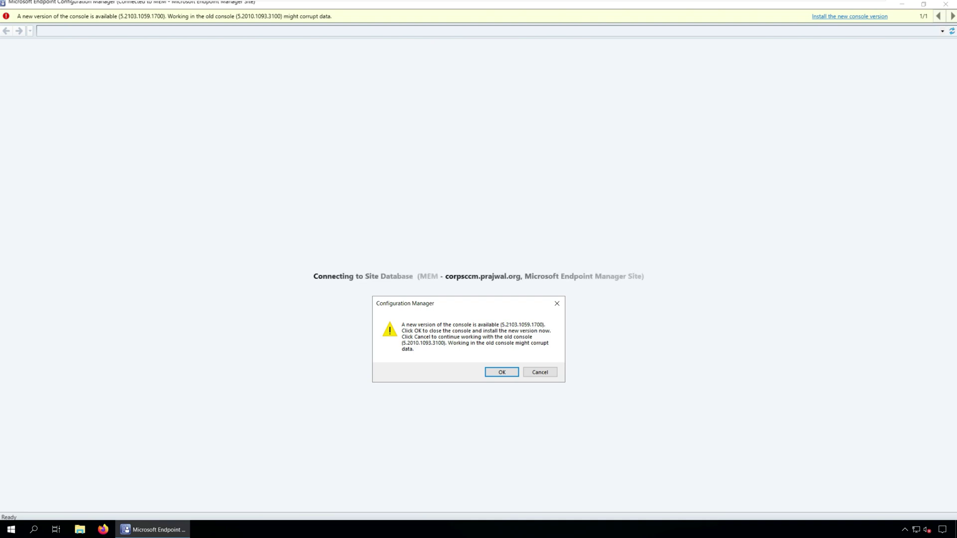
# - Accept closing the old console to install version 5.2103.1059.1700, and allow the installer to make changes to the device
pyautogui.click(501, 372)
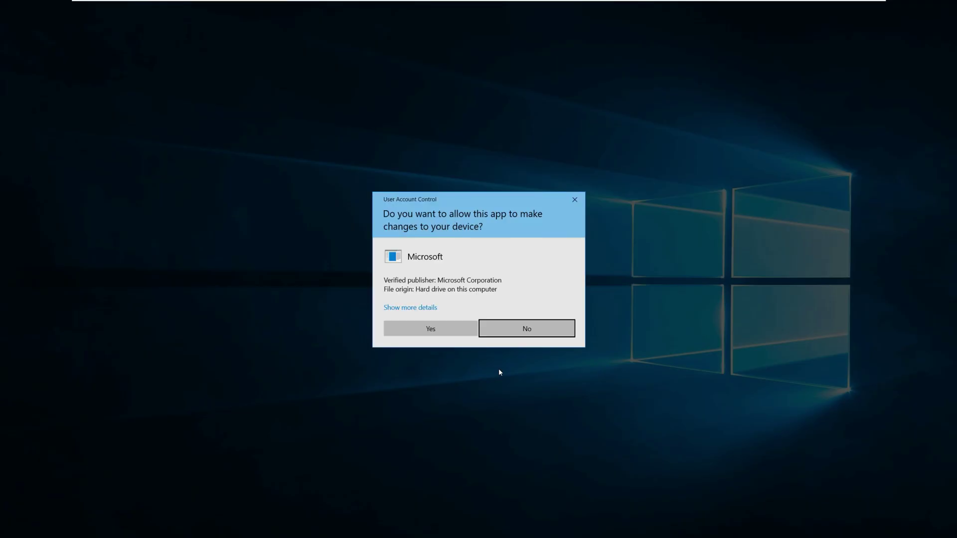
pyautogui.click(435, 330)
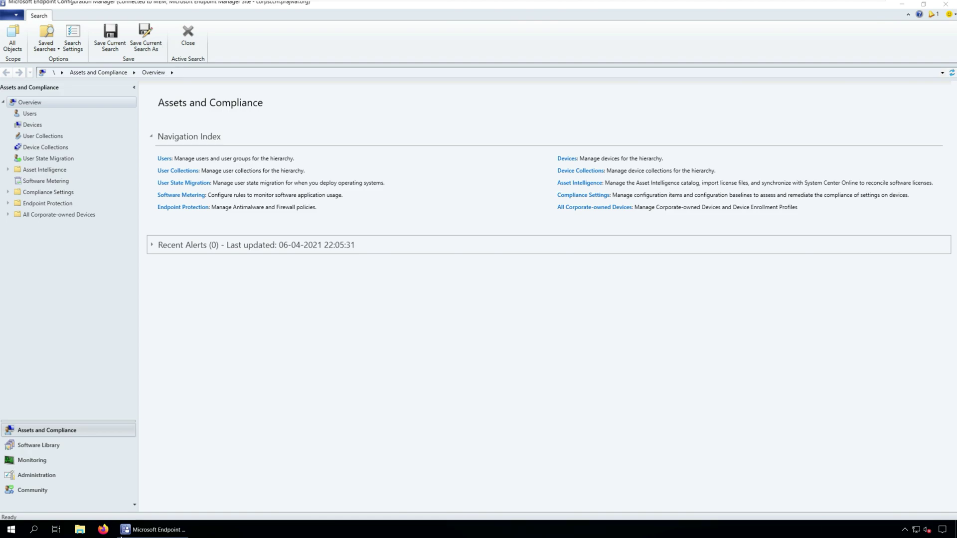
# - Check the version and build number of the MEM primary site in its properties under Site Configuration in the Administration workspace
pyautogui.click(62, 476)
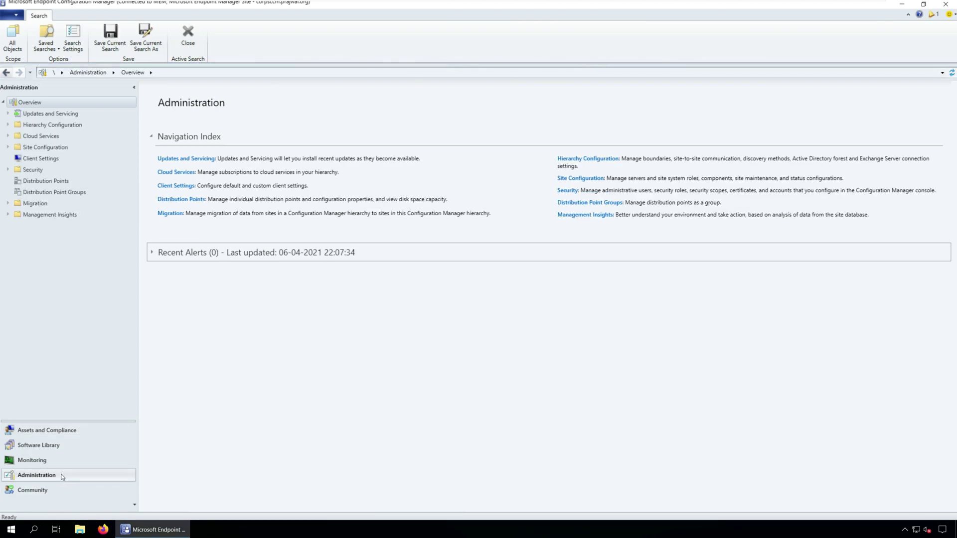
pyautogui.click(8, 147)
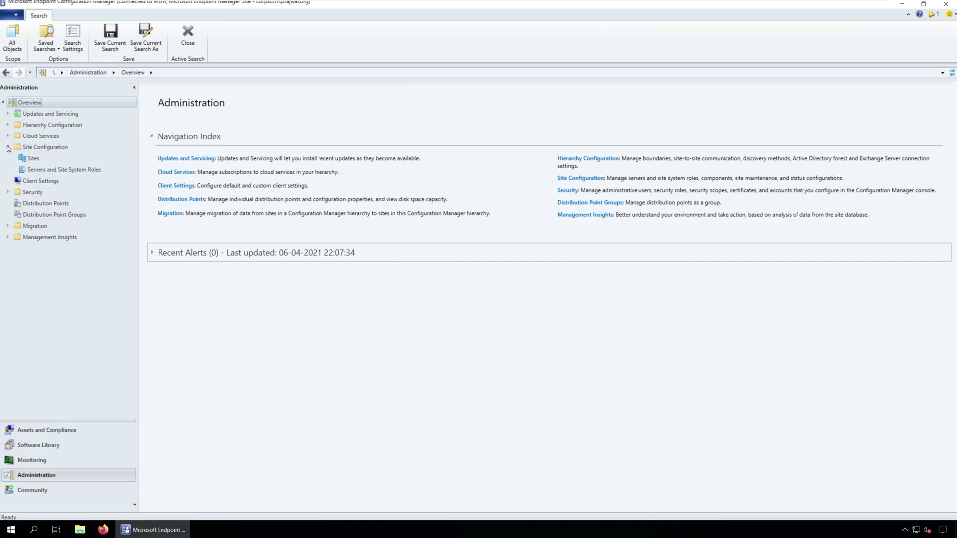
pyautogui.click(36, 160)
pyautogui.click(227, 126)
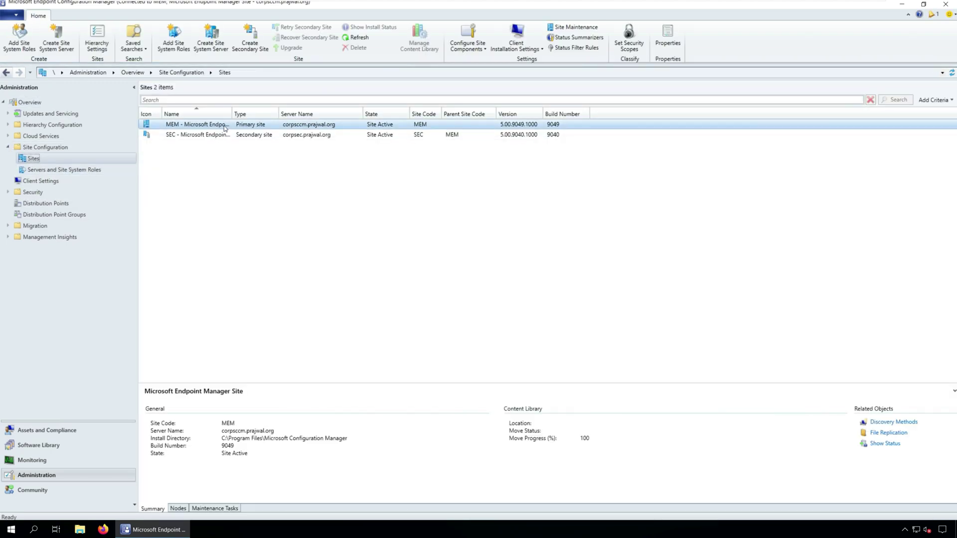
pyautogui.rightClick(227, 124)
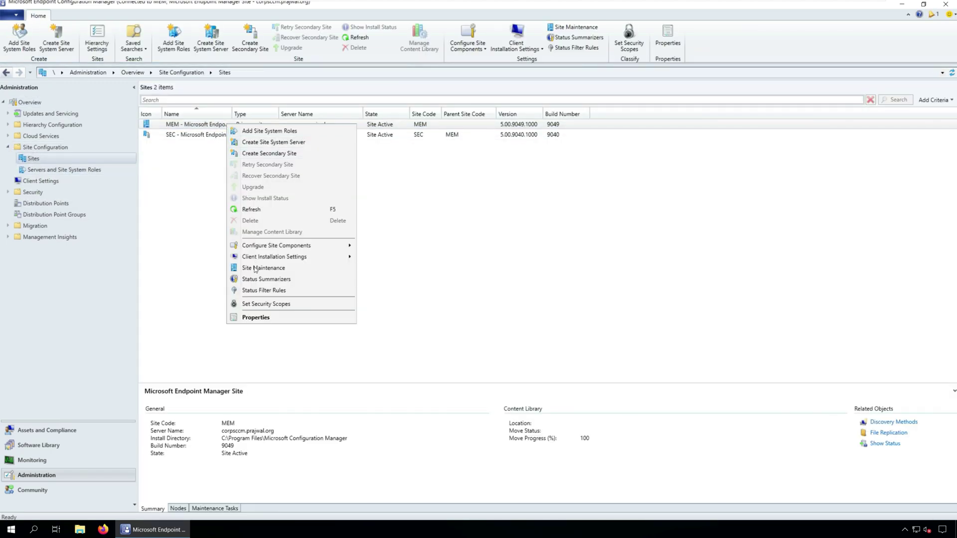
pyautogui.click(255, 317)
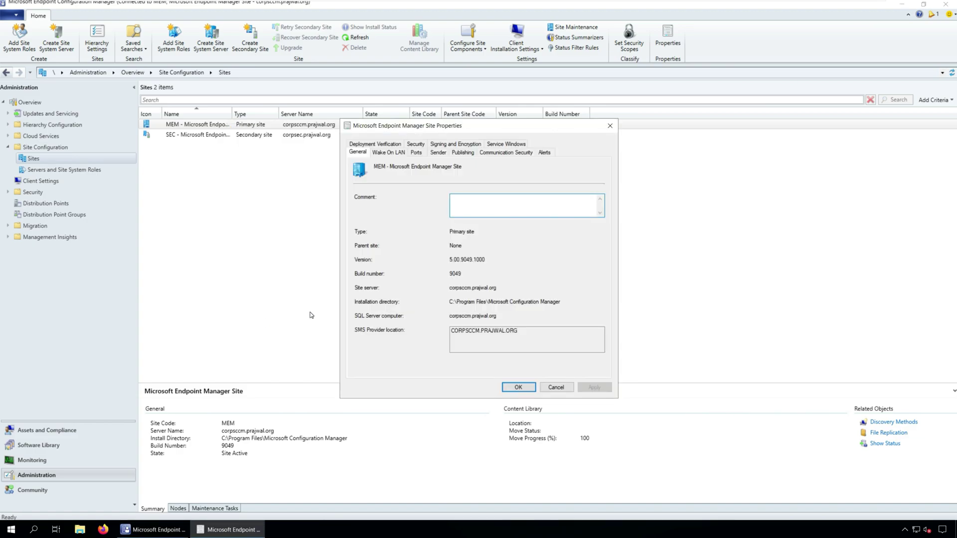
pyautogui.moveTo(449, 260); pyautogui.dragTo(486, 260)
pyautogui.moveTo(461, 274); pyautogui.dragTo(444, 275)
pyautogui.click(518, 387)
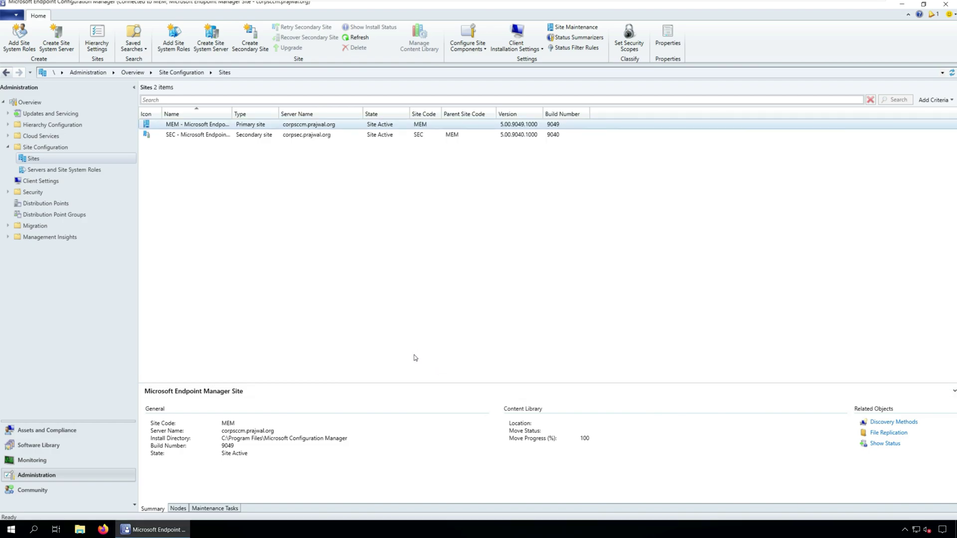
# - Check the console and site versions in the About Configuration Manager information, and close it
pyautogui.click(17, 15)
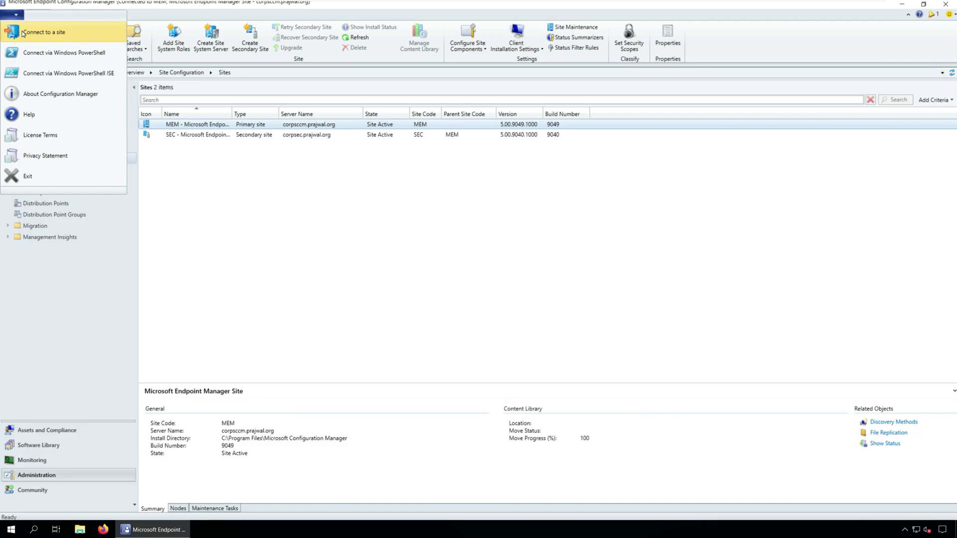
pyautogui.click(69, 102)
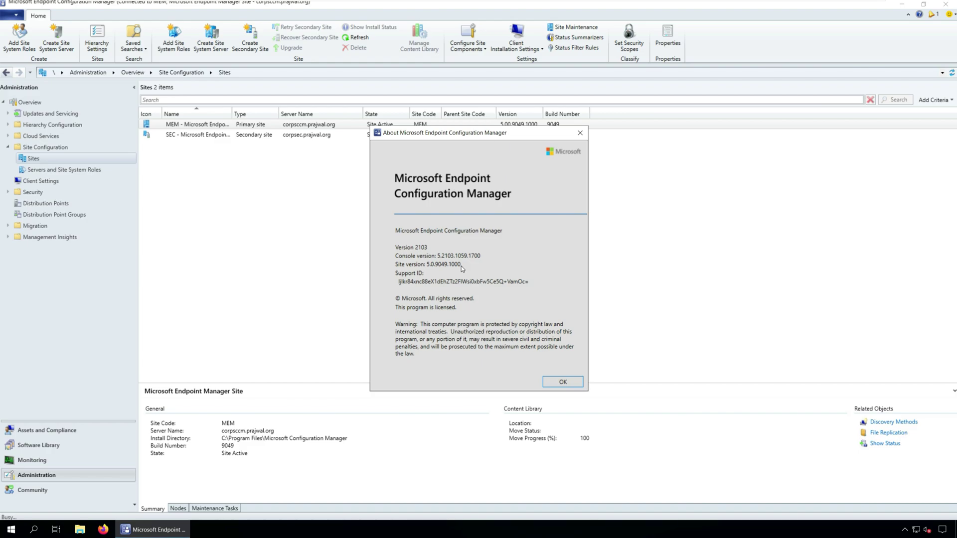
pyautogui.click(564, 386)
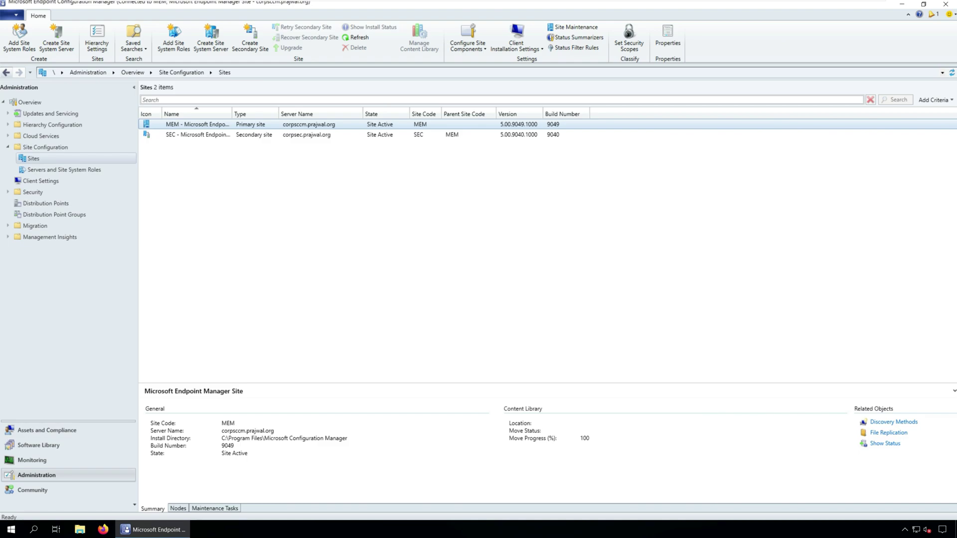
# - Review the Client Upgrade options in the Hierarchy Settings for the MEM primary site, and close the settings
pyautogui.click(67, 475)
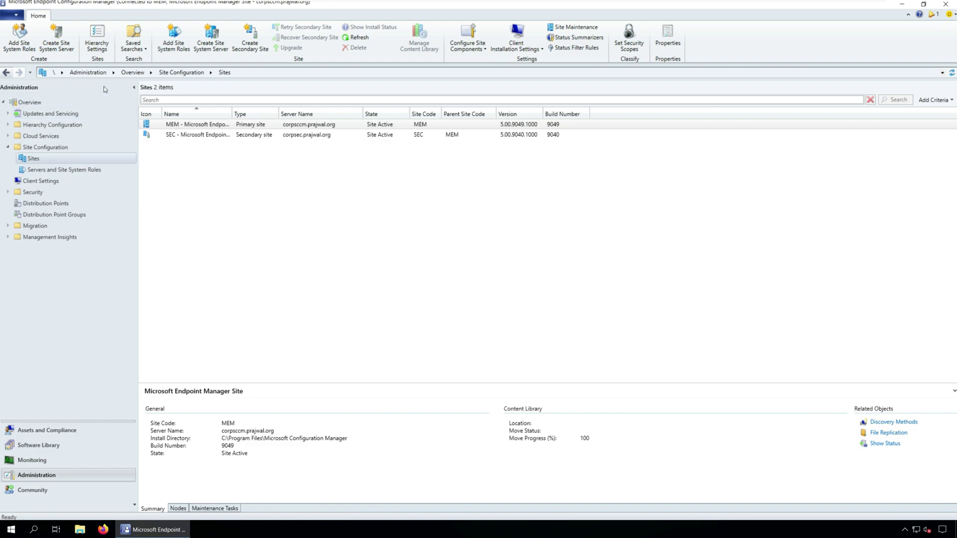
pyautogui.click(90, 159)
pyautogui.click(229, 126)
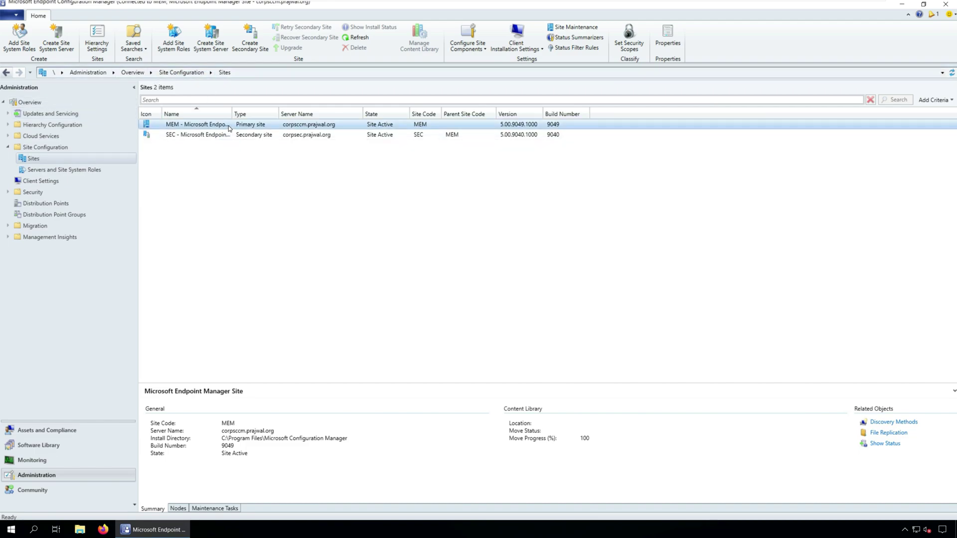
pyautogui.click(95, 46)
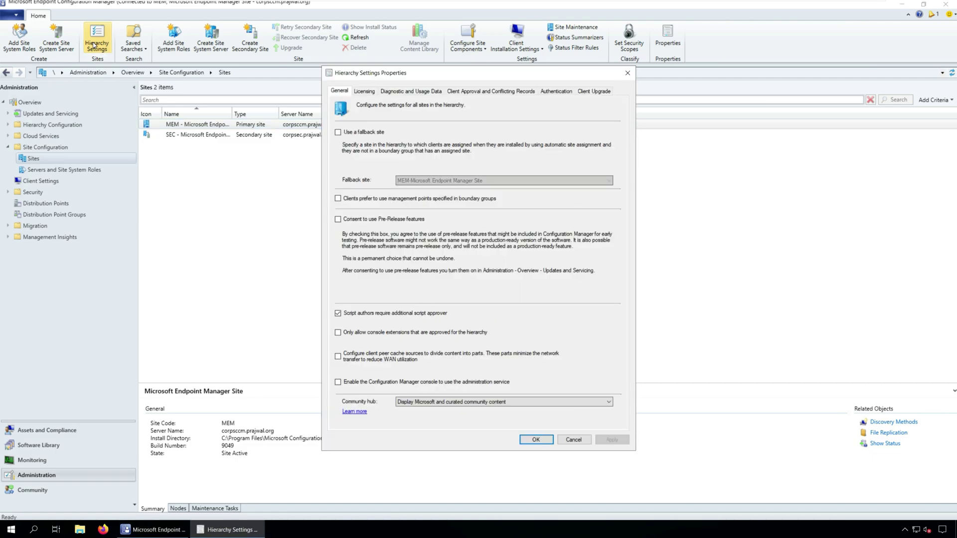
pyautogui.click(605, 92)
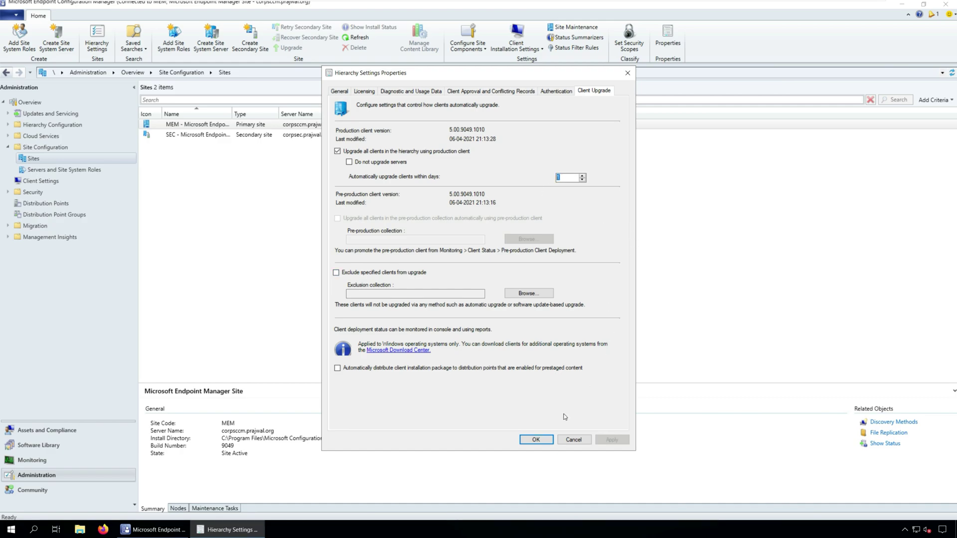
pyautogui.click(537, 439)
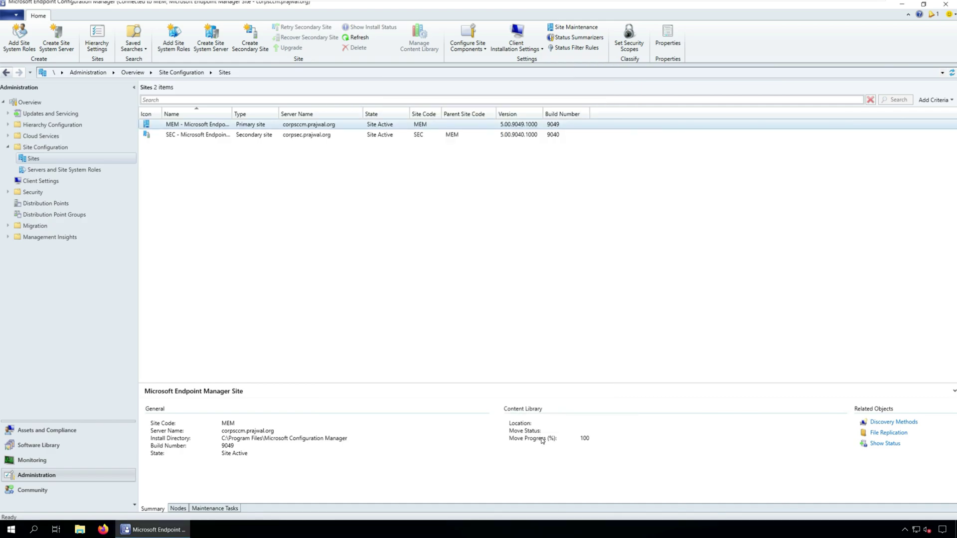
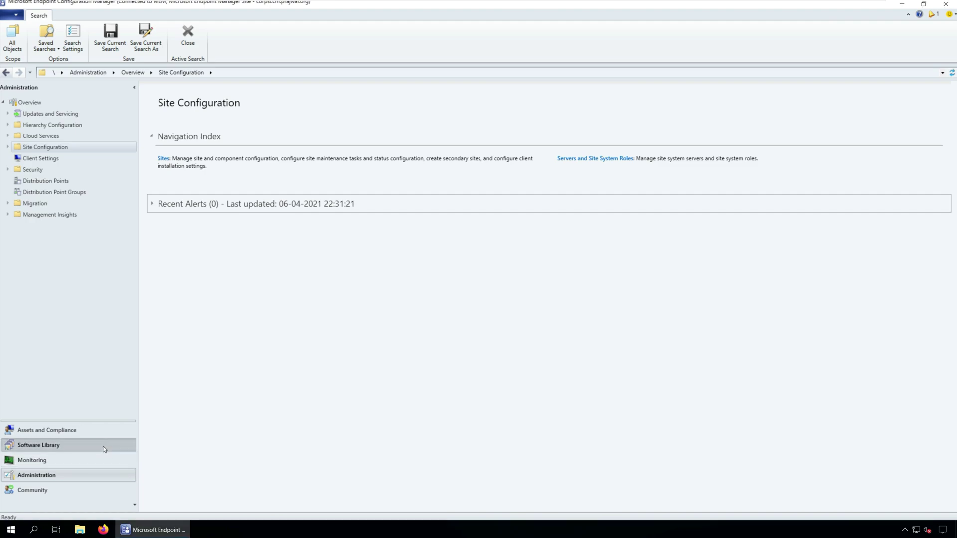
# - Update the distribution points with Boot image (x64) in the Software Library, without reloading it from the Windows ADK, and refresh the Boot Images list
pyautogui.click(104, 447)
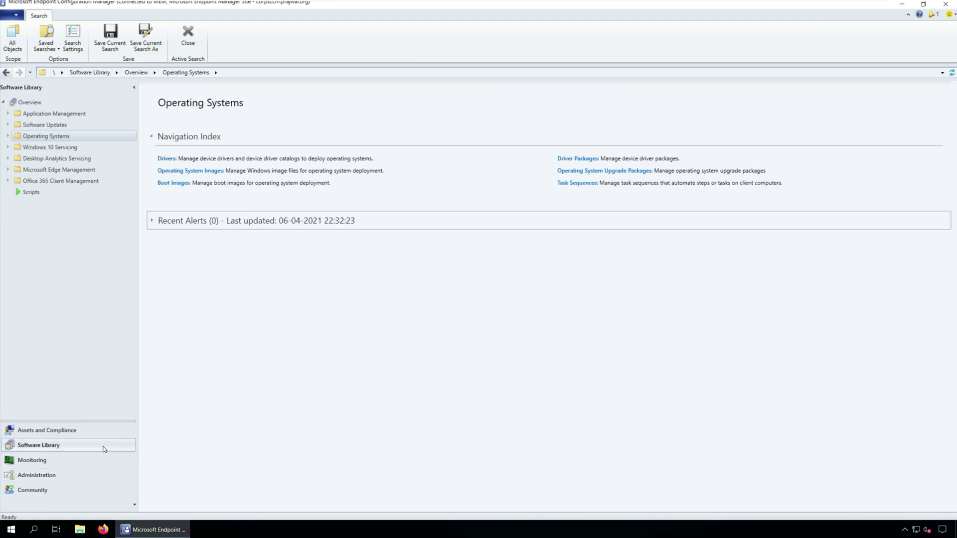
pyautogui.click(8, 136)
pyautogui.click(44, 193)
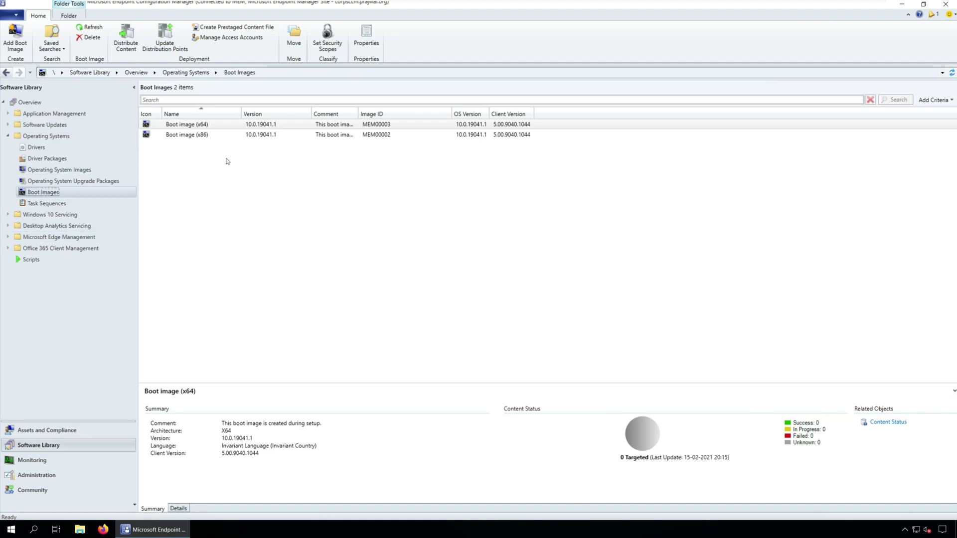
pyautogui.click(218, 127)
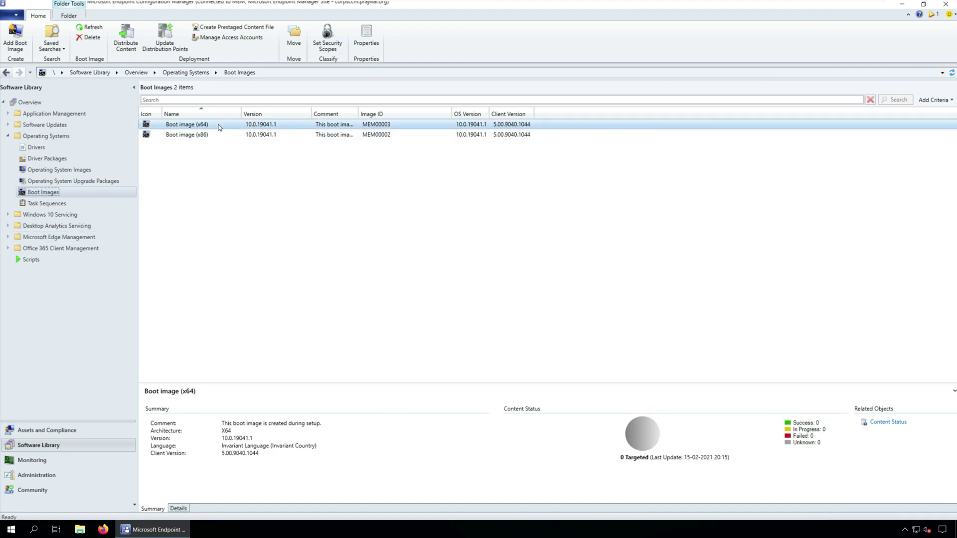
pyautogui.rightClick(218, 127)
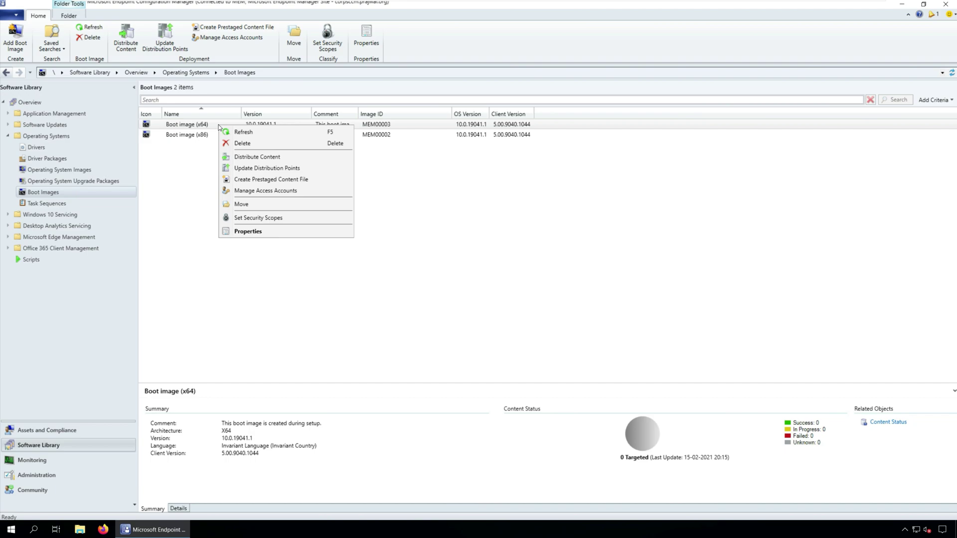
pyautogui.click(257, 167)
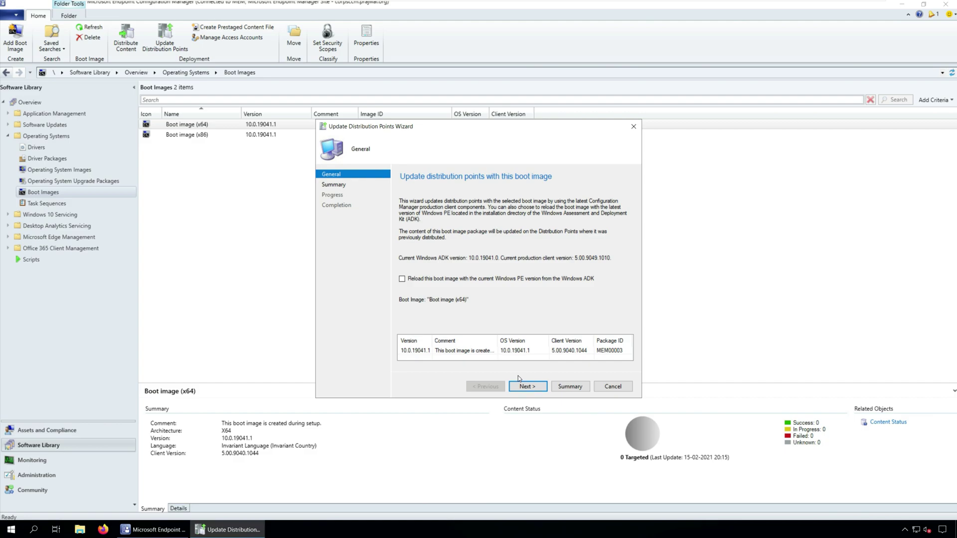
pyautogui.click(562, 352)
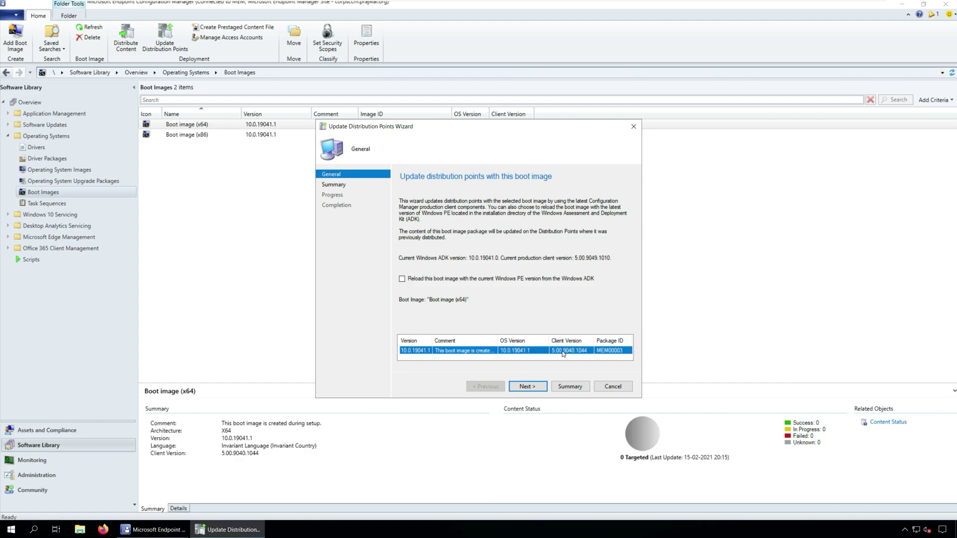
pyautogui.click(543, 390)
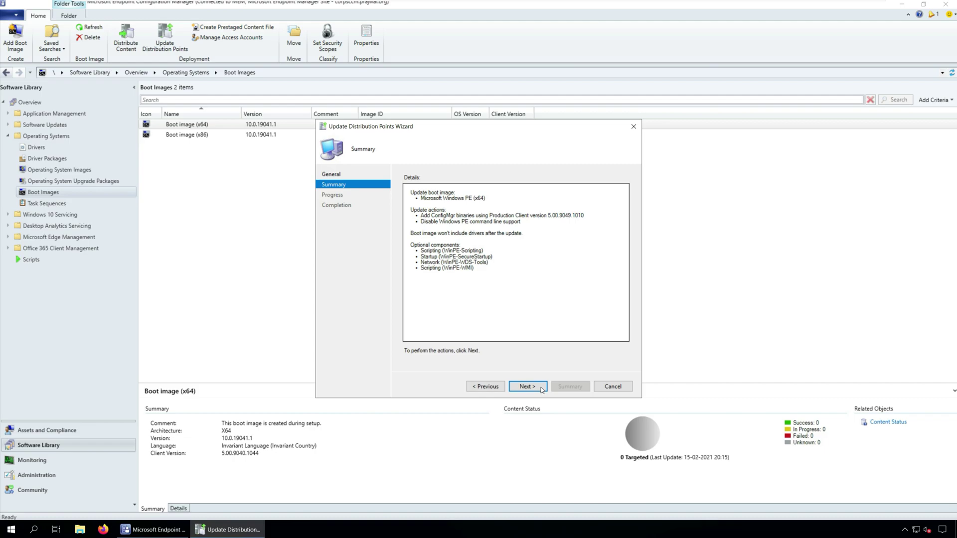
pyautogui.click(542, 390)
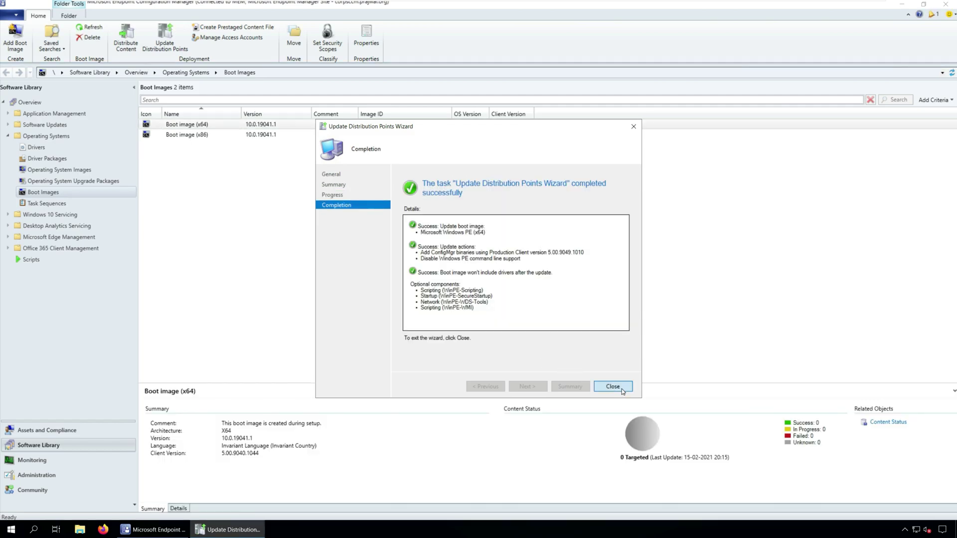
pyautogui.click(622, 389)
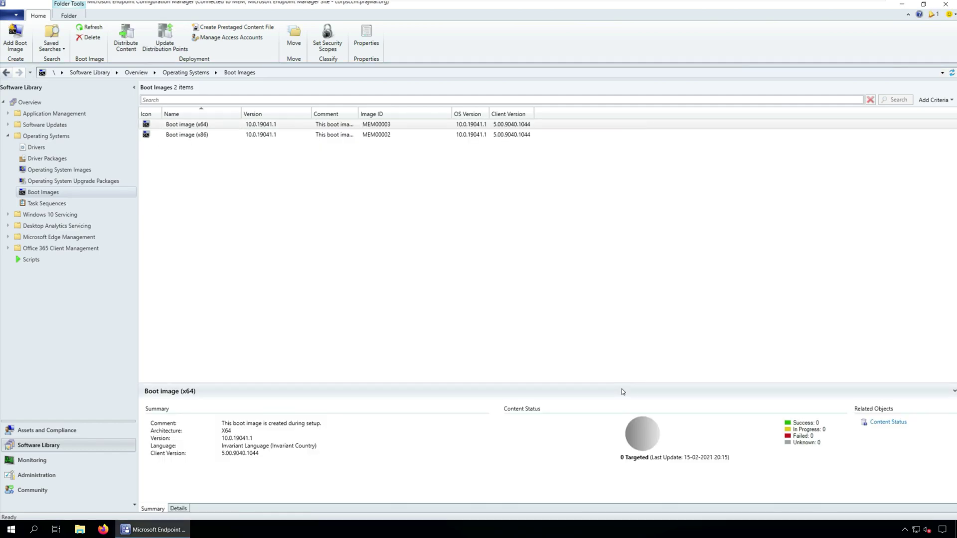
pyautogui.click(952, 72)
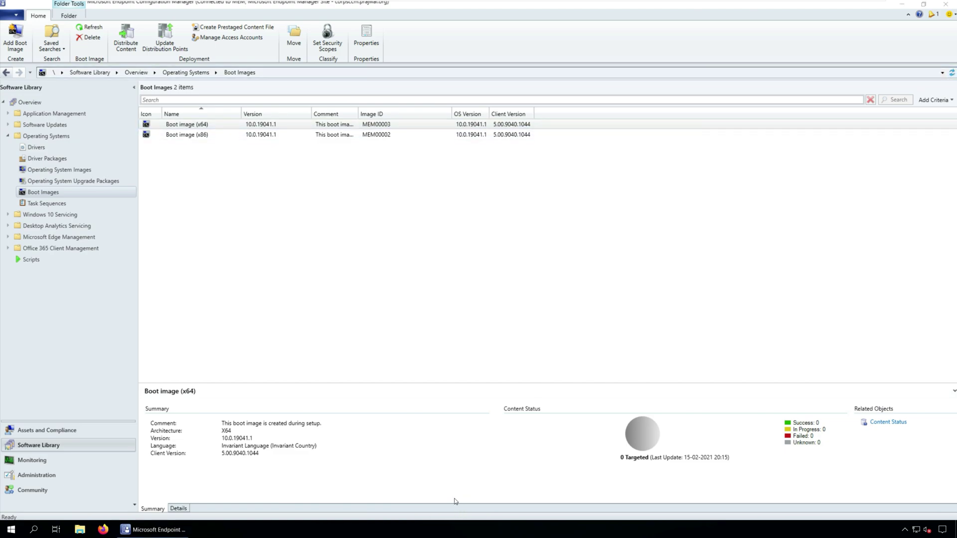
# - Minimize the console to show the Windows desktop
pyautogui.rightClick(451, 528)
pyautogui.click(479, 477)
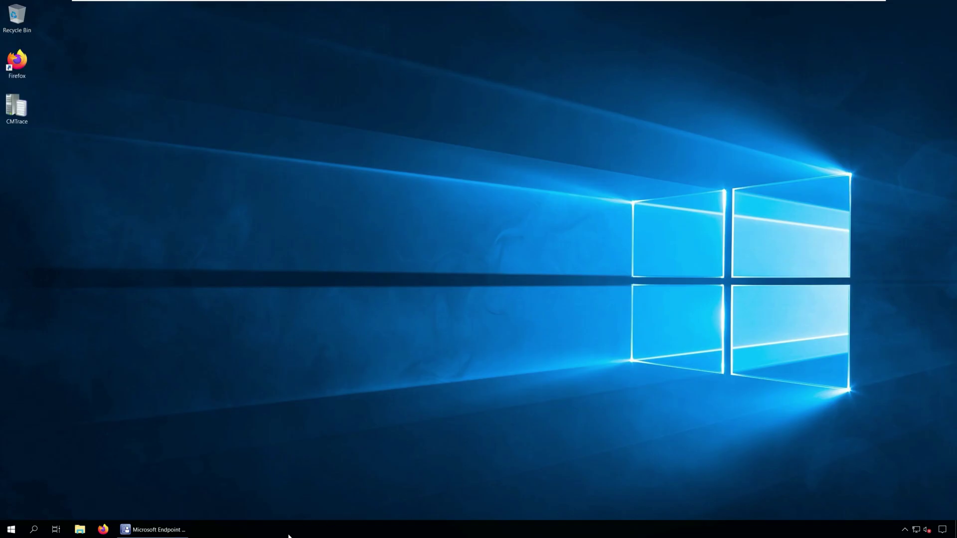